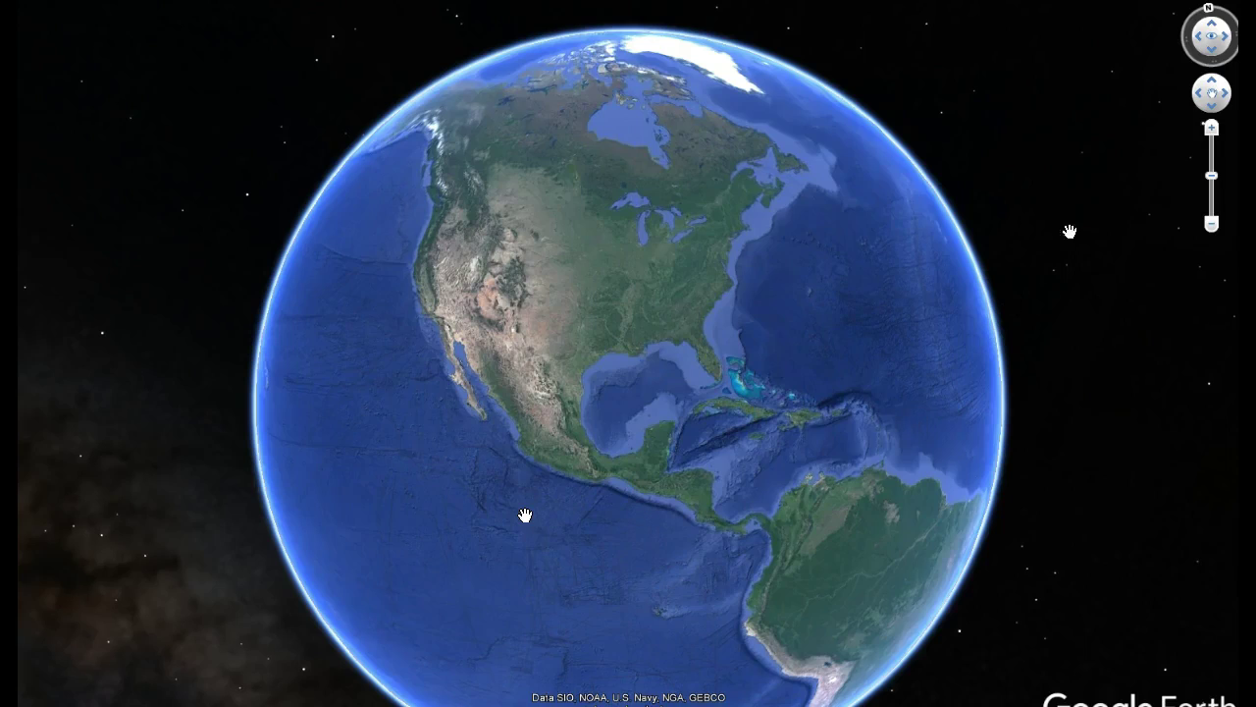
Rotate the globe west and east across the Americas, and try the look-around and zoom controls.
left_click(1203, 94)
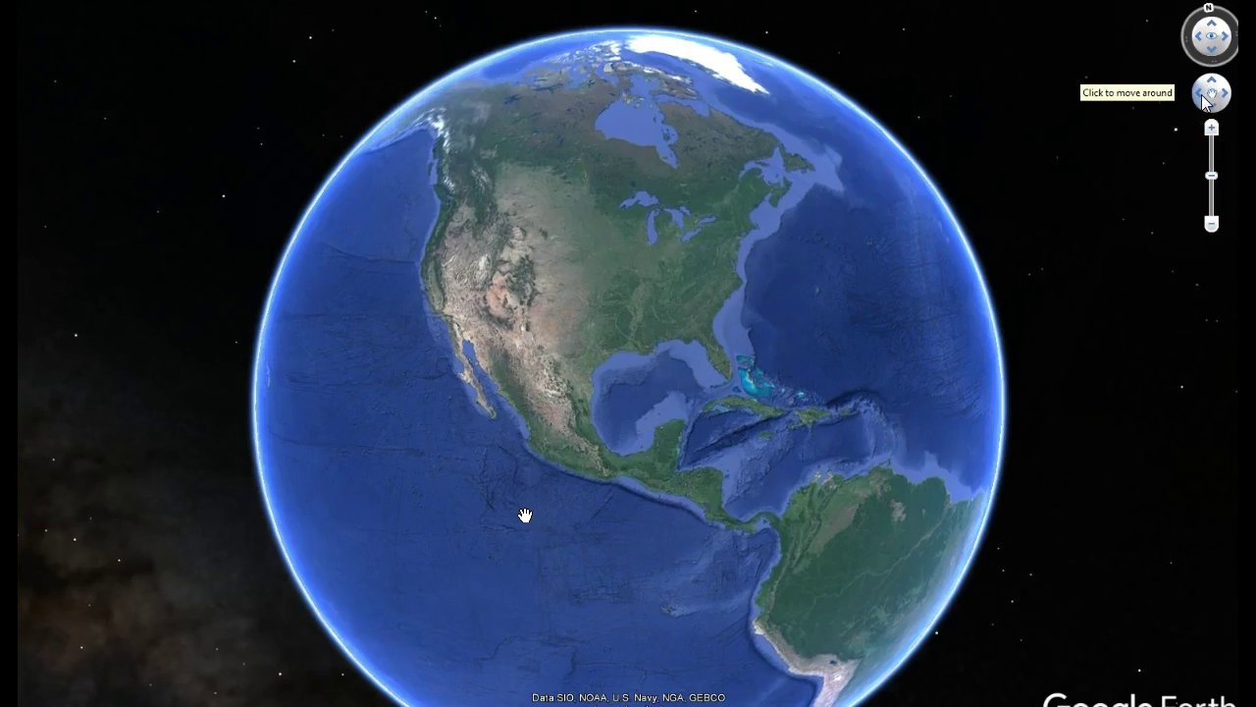
left_click(1205, 94)
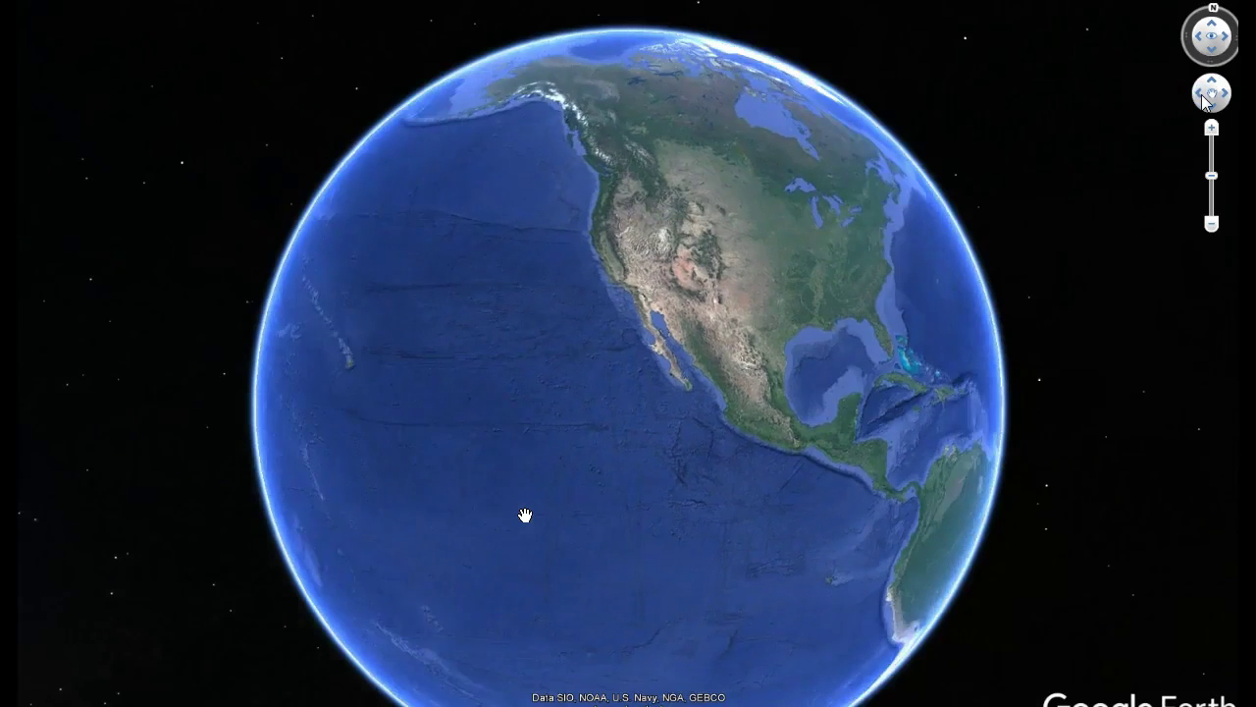
left_click(1221, 94)
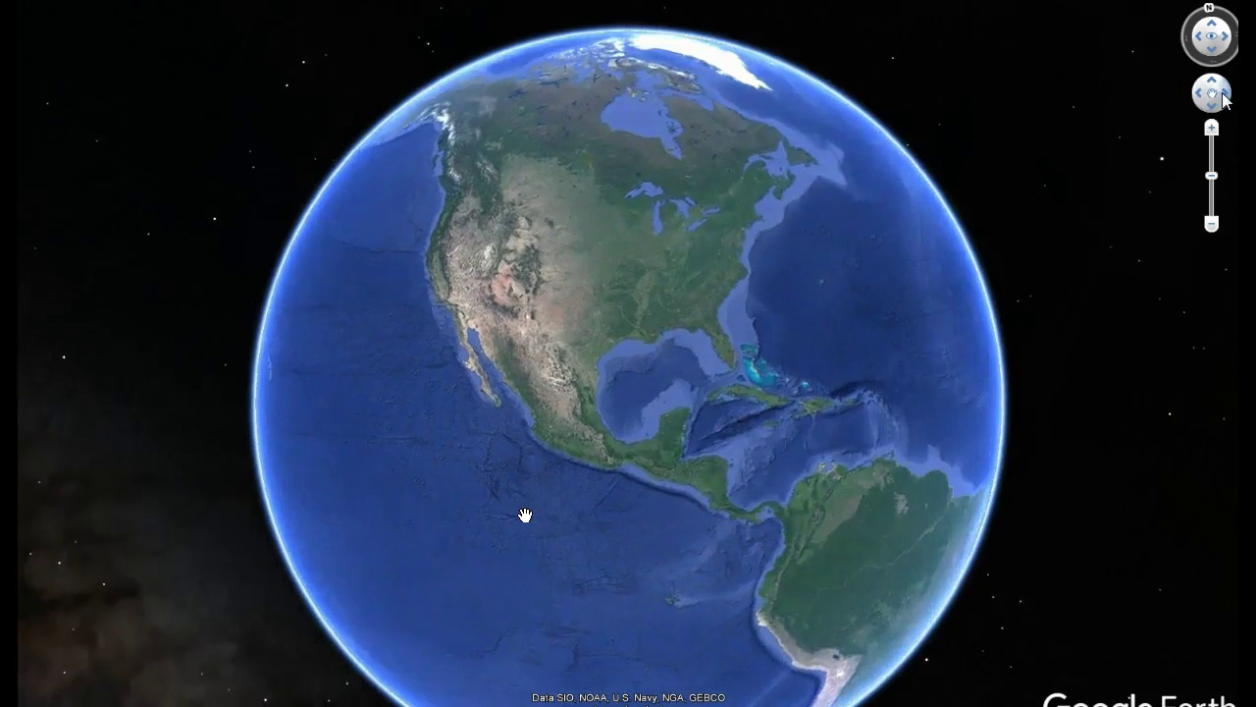
left_click(1223, 95)
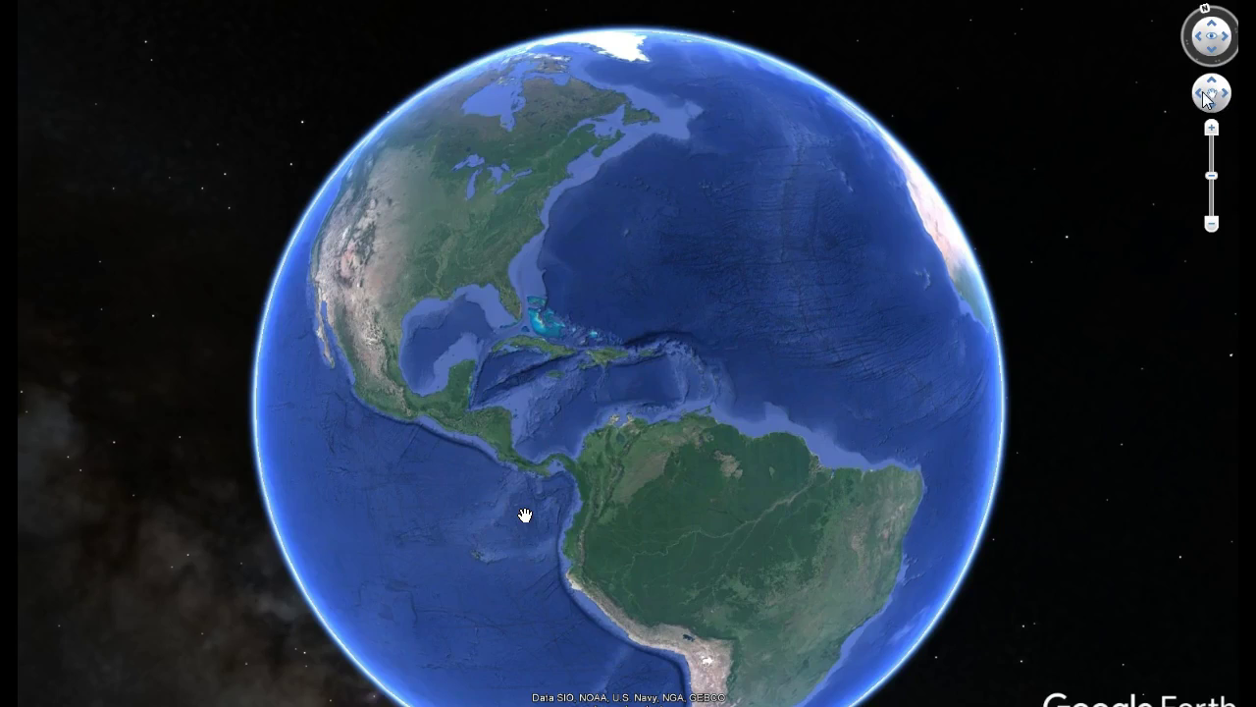
left_click_drag(1205, 41, 1225, 87)
left_click_drag(1213, 131, 1213, 130)
left_click_drag(1213, 225, 1213, 225)
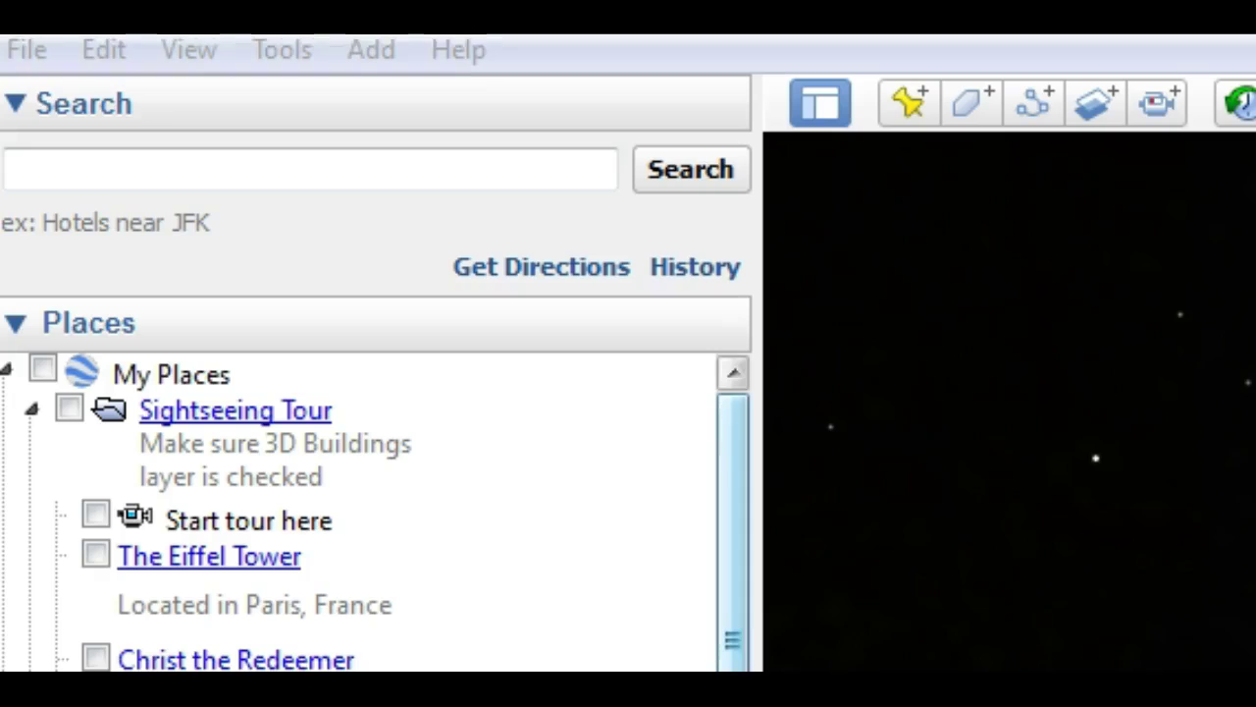
Search for The White House.
left_click(447, 174)
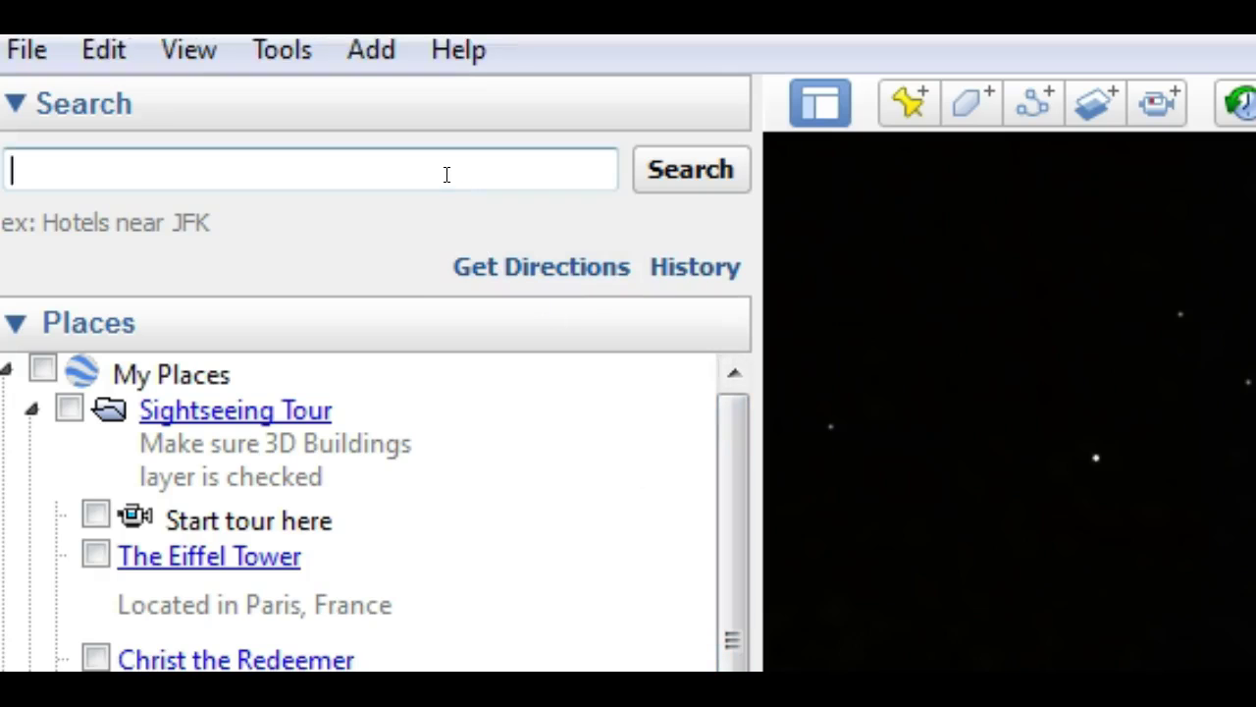
type("The White Ho")
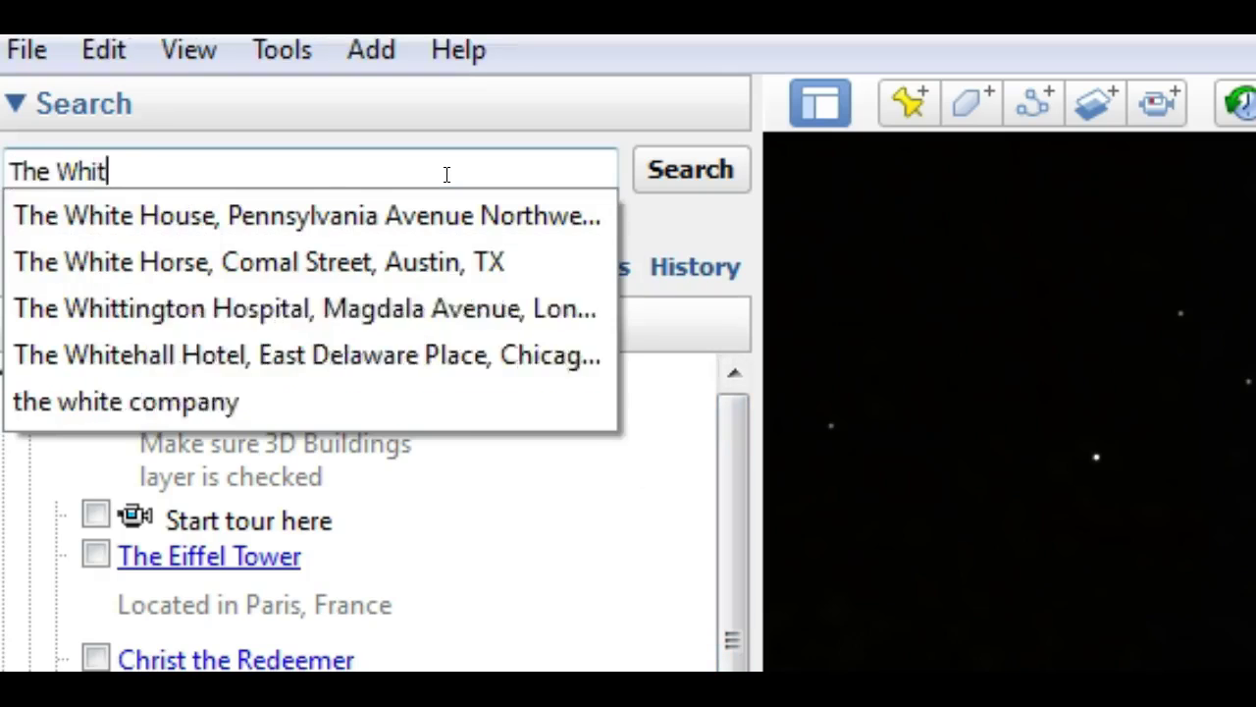
type("use")
left_click(677, 186)
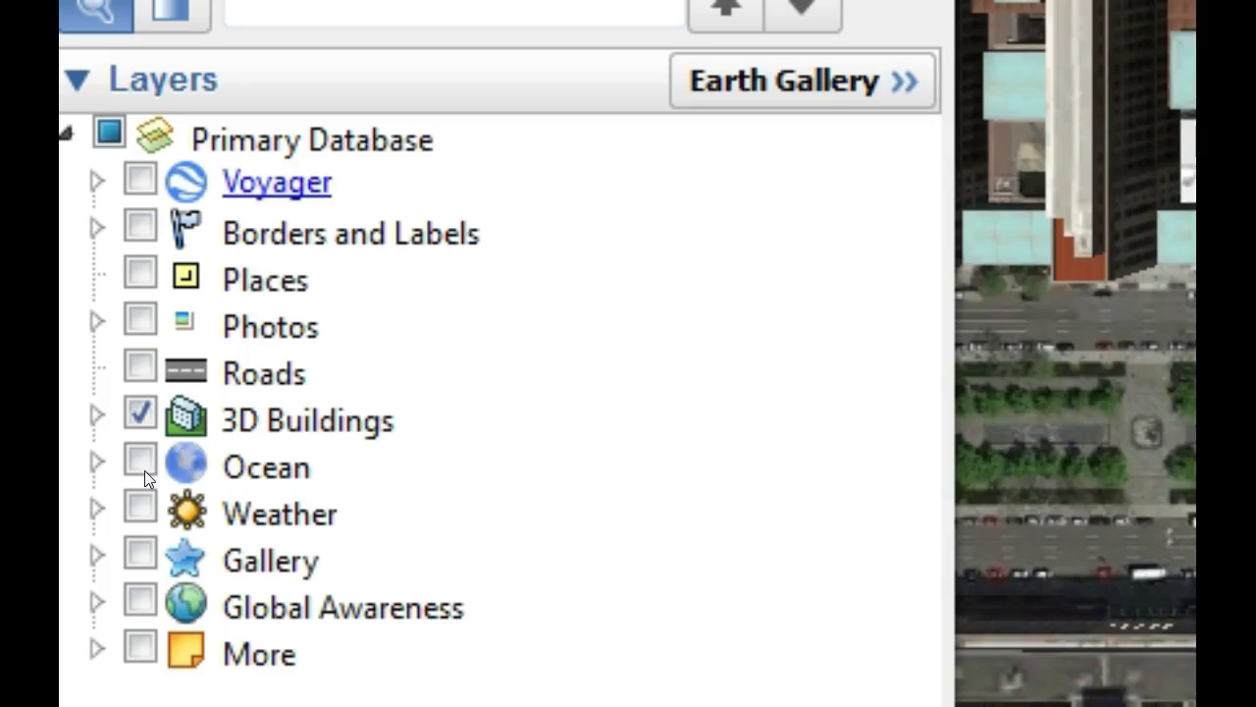
Turn on the Ocean and Roads layers and toggle the 3D Buildings layer.
left_click(140, 461)
left_click(142, 374)
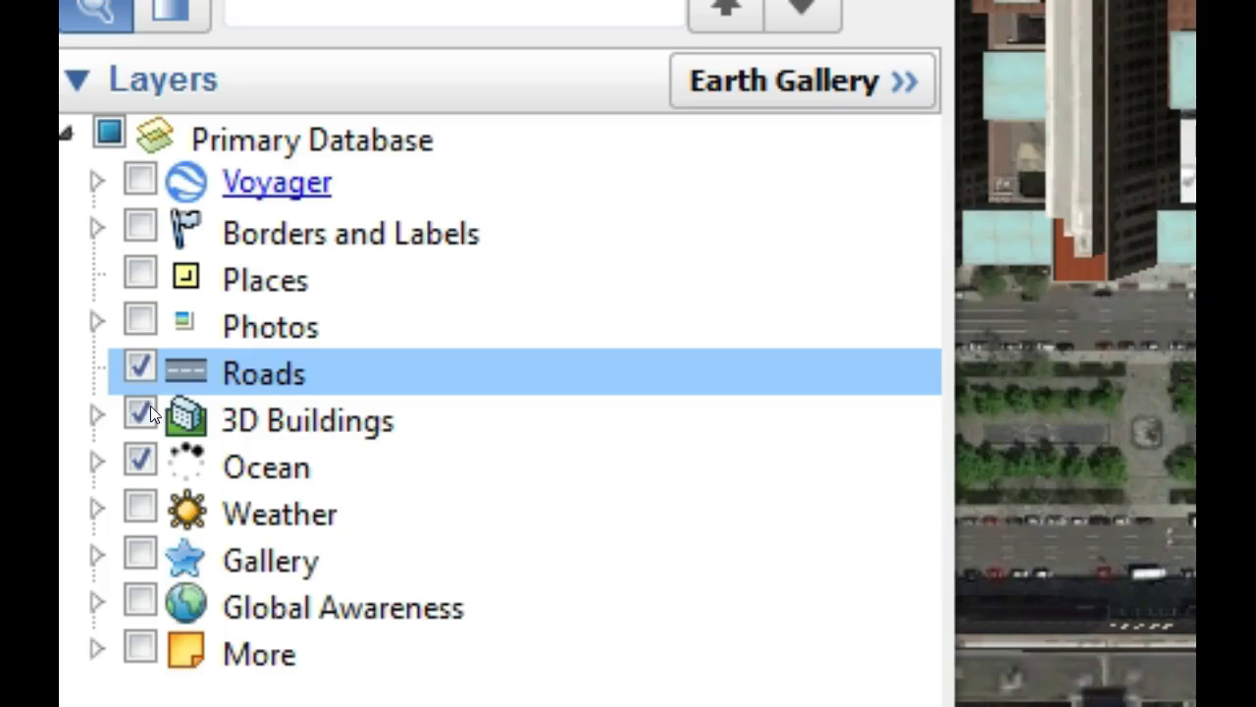
left_click(143, 406)
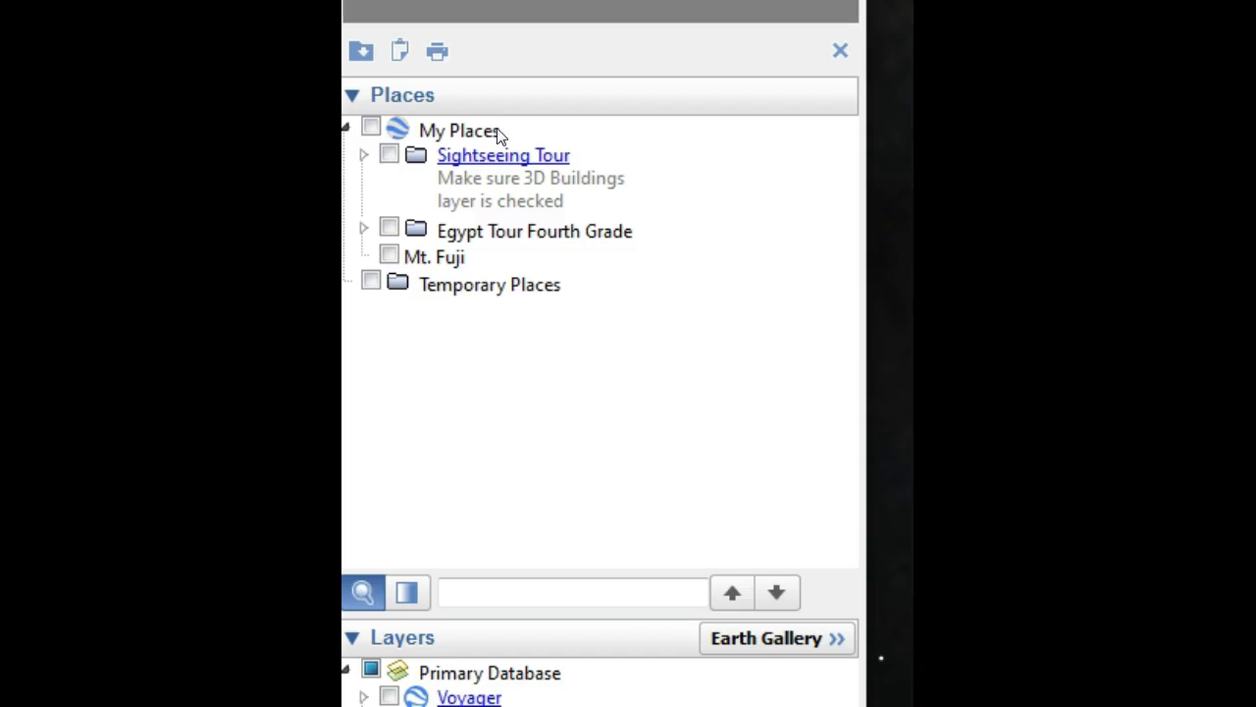
Create a new folder named "Virtual Fieldtrip" inside My Places.
right_click(459, 133)
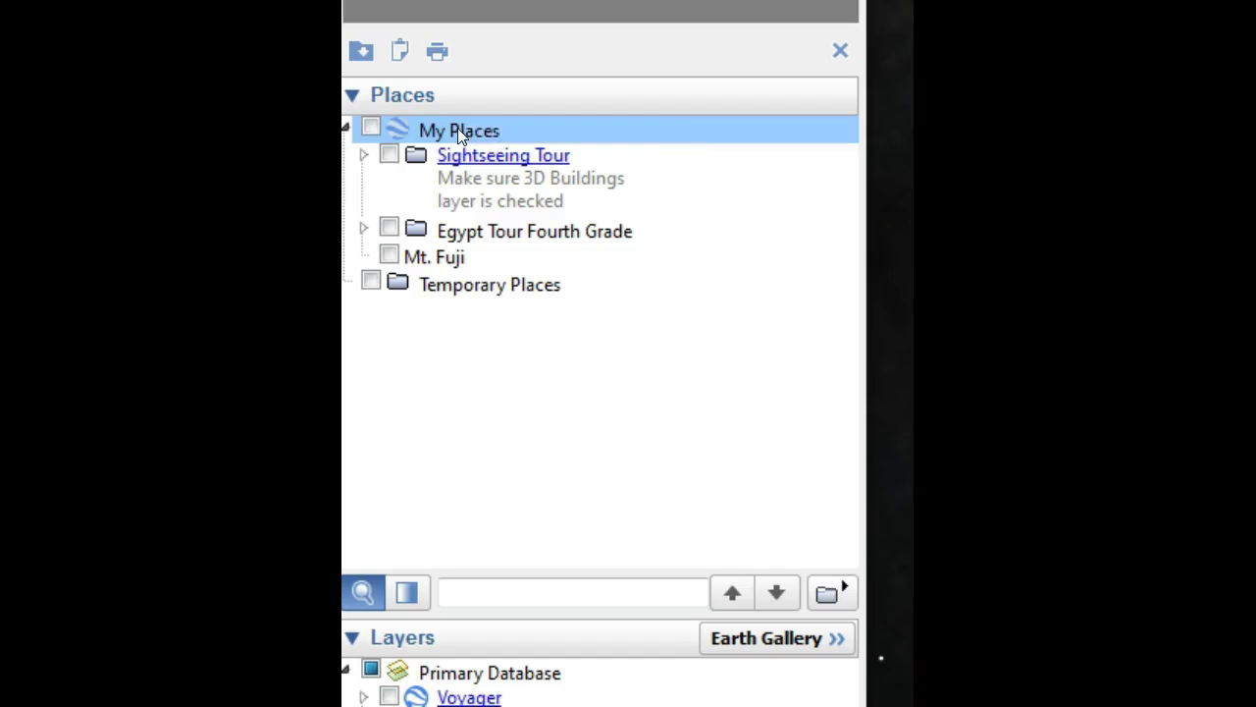
mouse_move(505, 152)
left_click(710, 153)
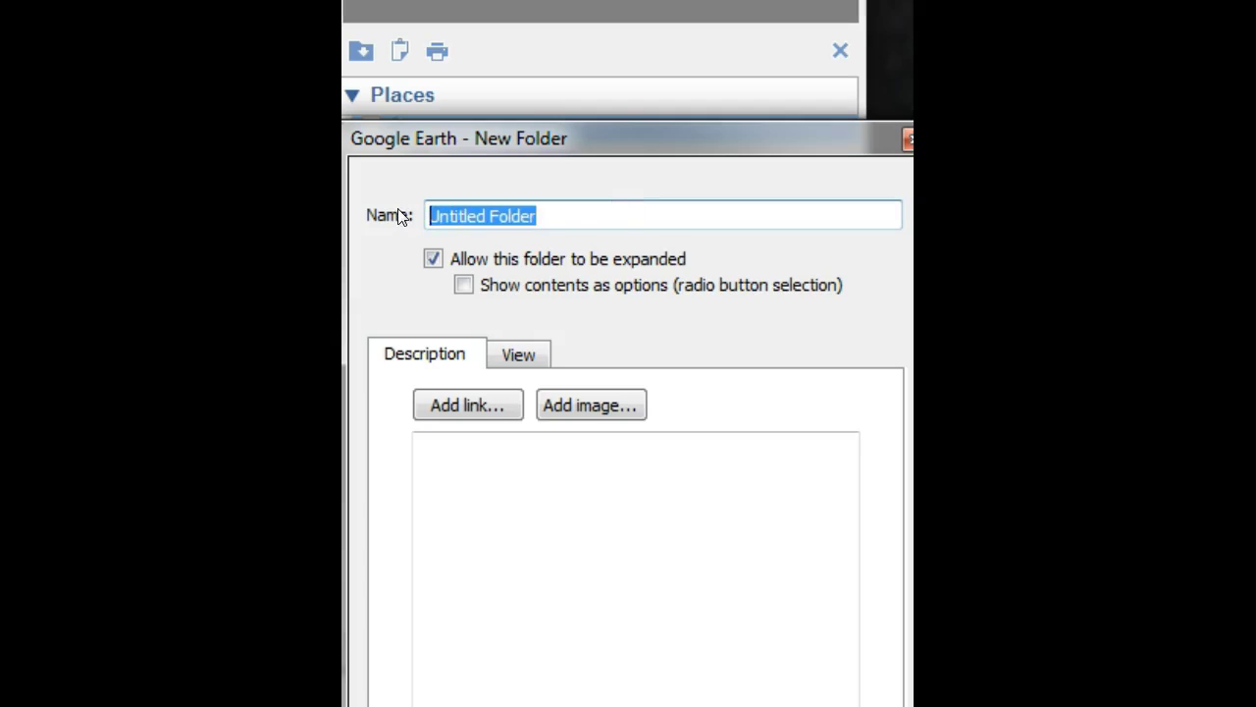
type("Virtual ")
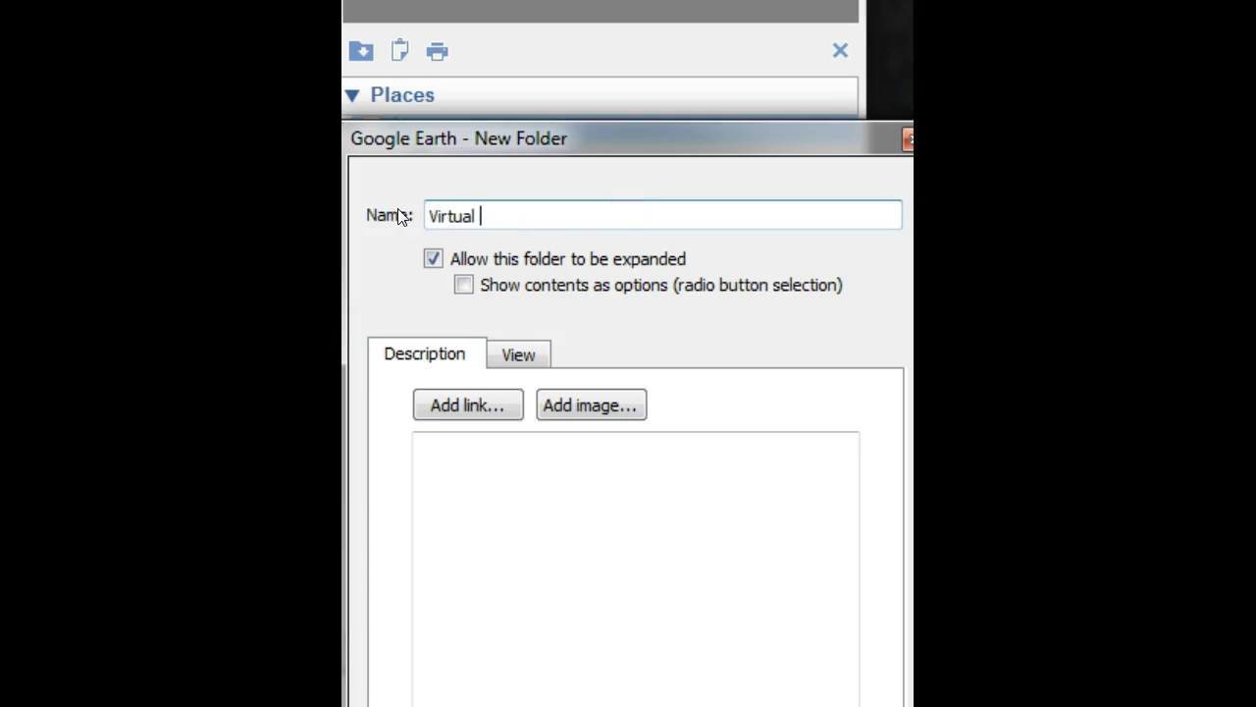
type("Fieldtrips")
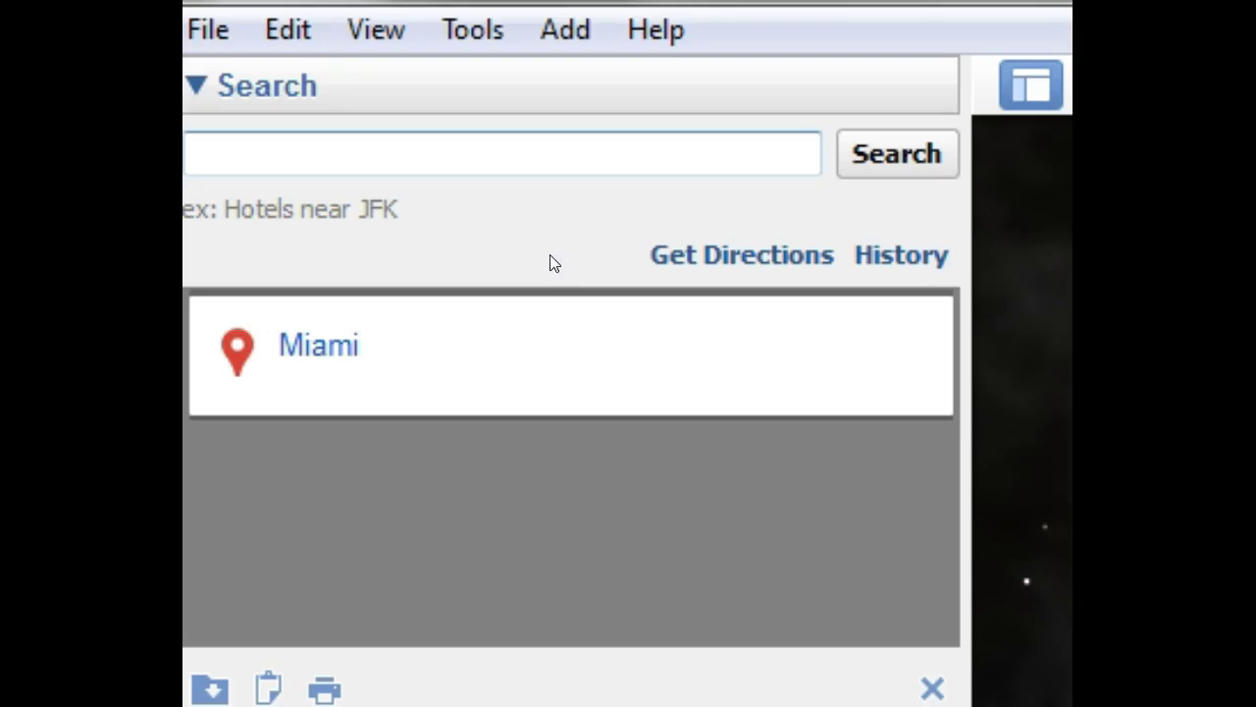
Search for the Colosseum and fly to the suggested location at Piazza del Colosseo, Rome.
left_click(504, 149)
type("col")
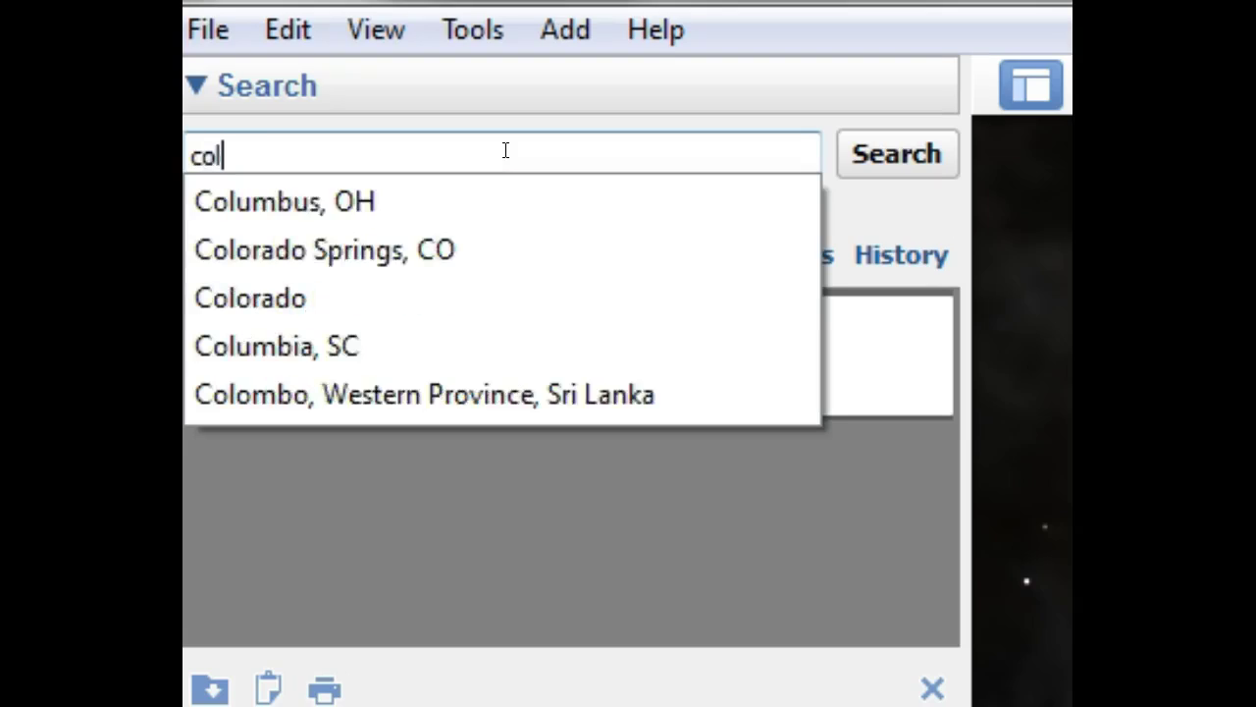
type("osse")
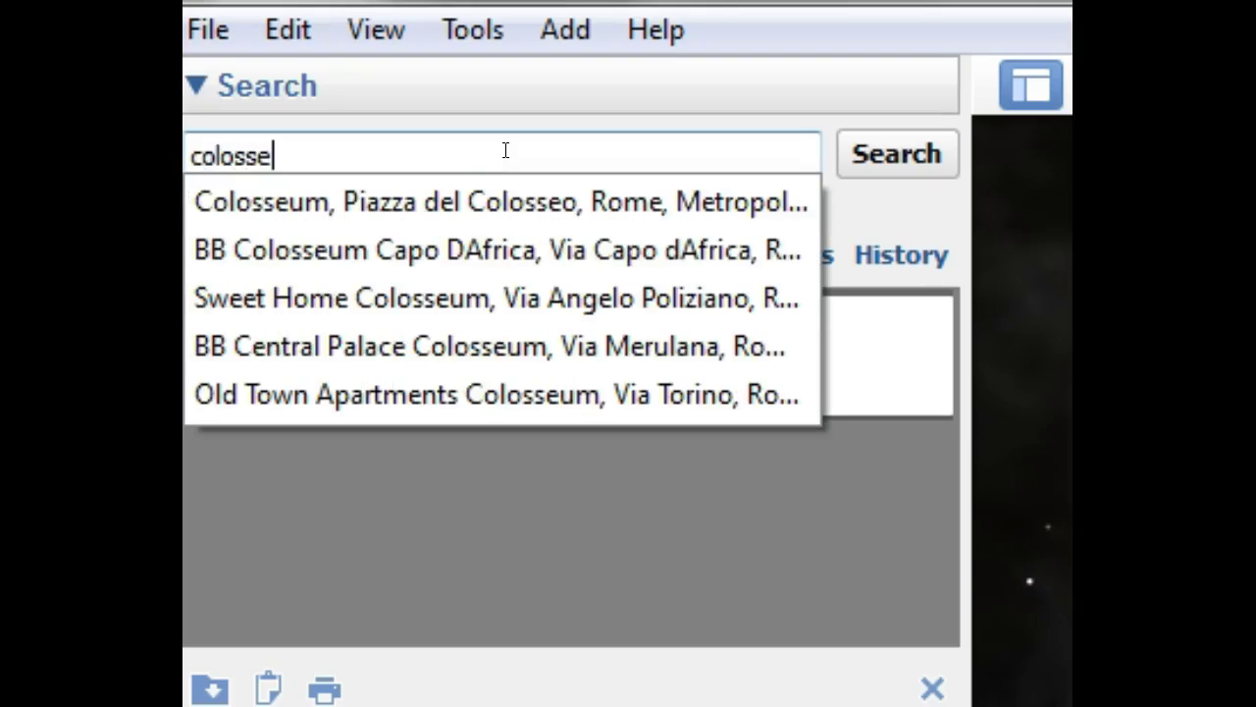
left_click(529, 206)
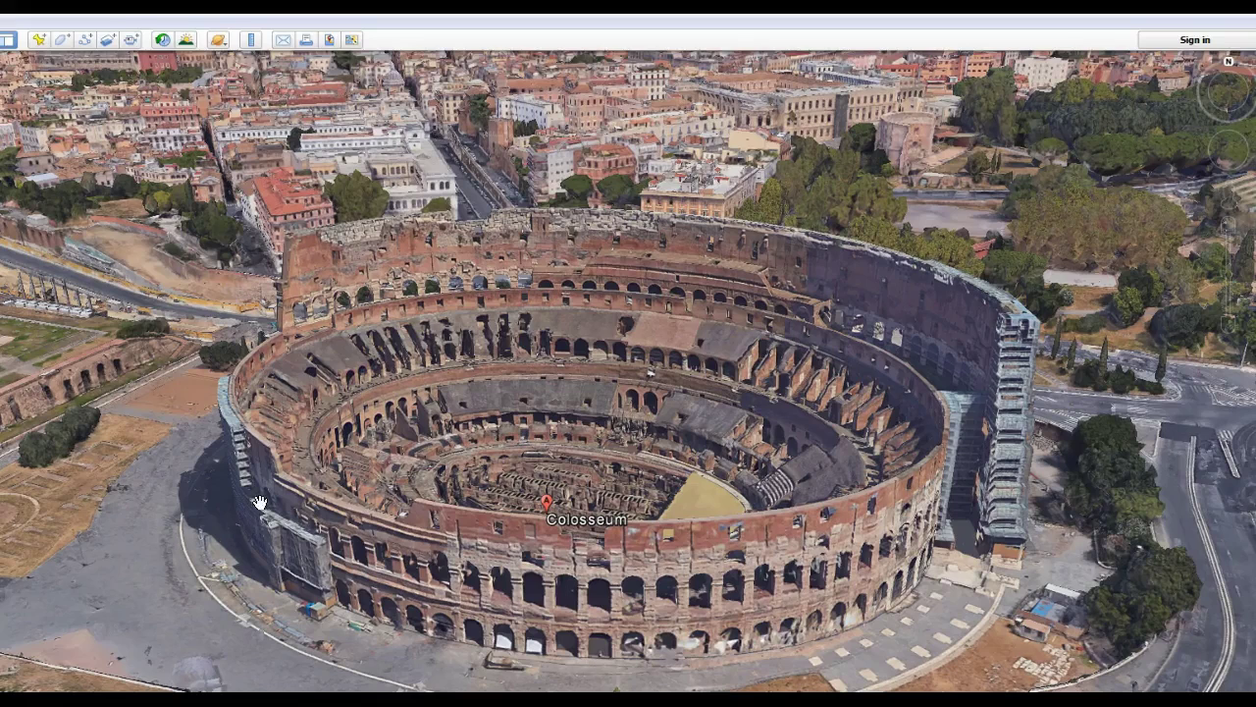
Add a placemark at the arena named "Colosseum" with the description "This is a famous landmark of Rome!".
left_click(37, 41)
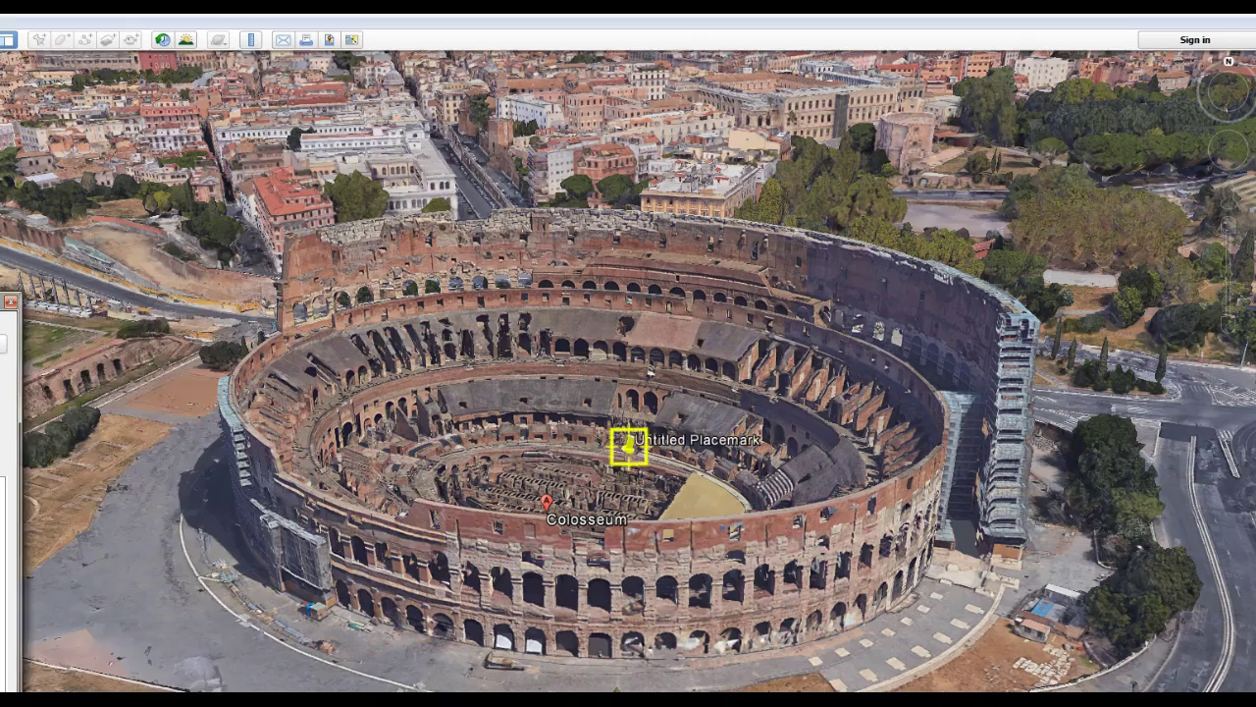
left_click_drag(2, 301, 376, 202)
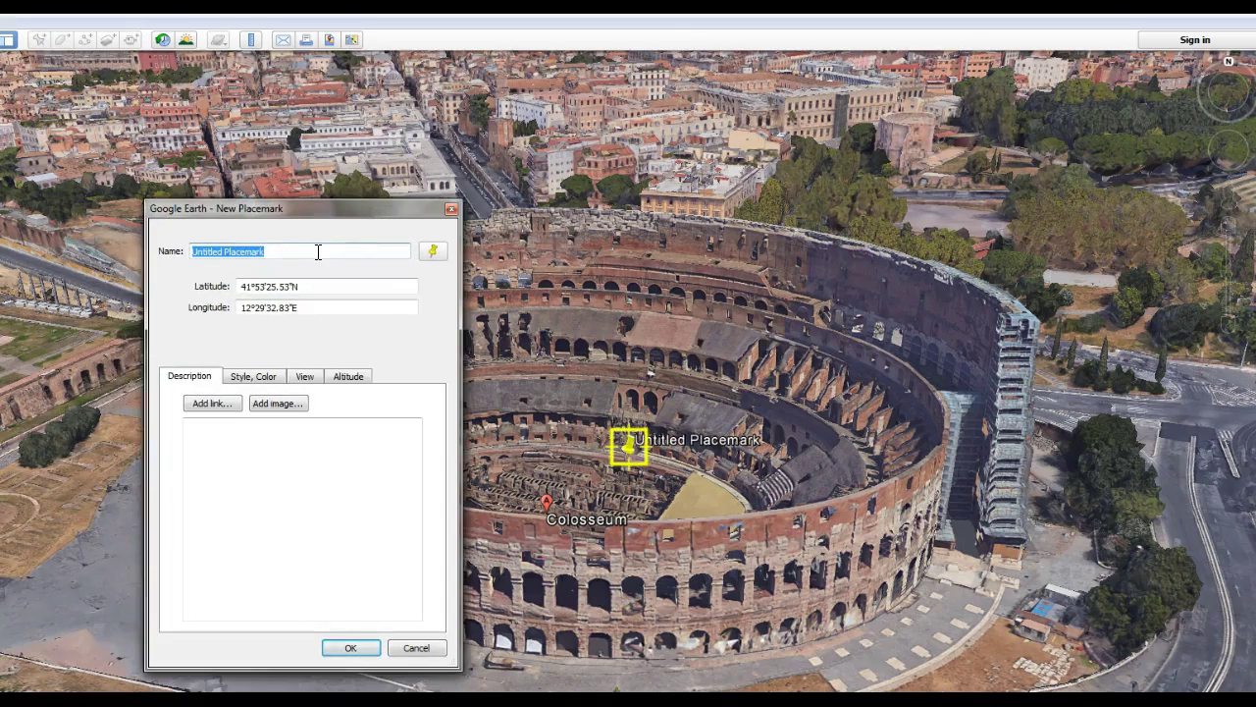
type("Colosseum")
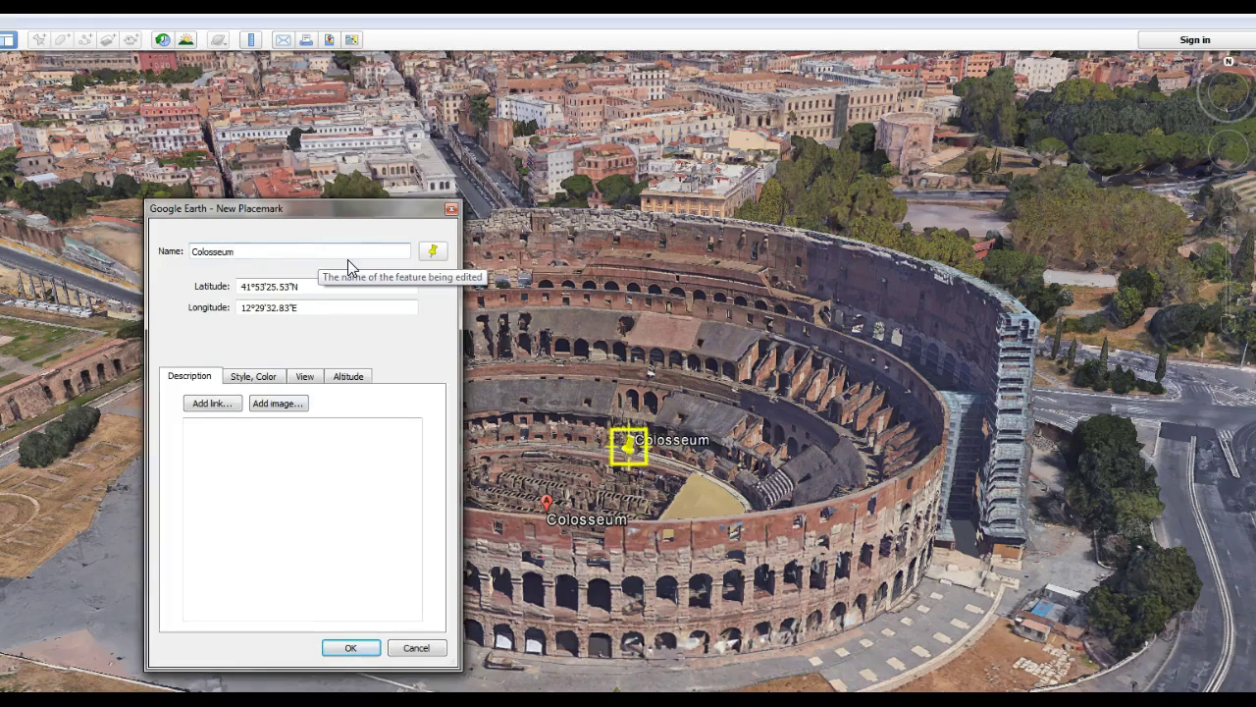
left_click(279, 485)
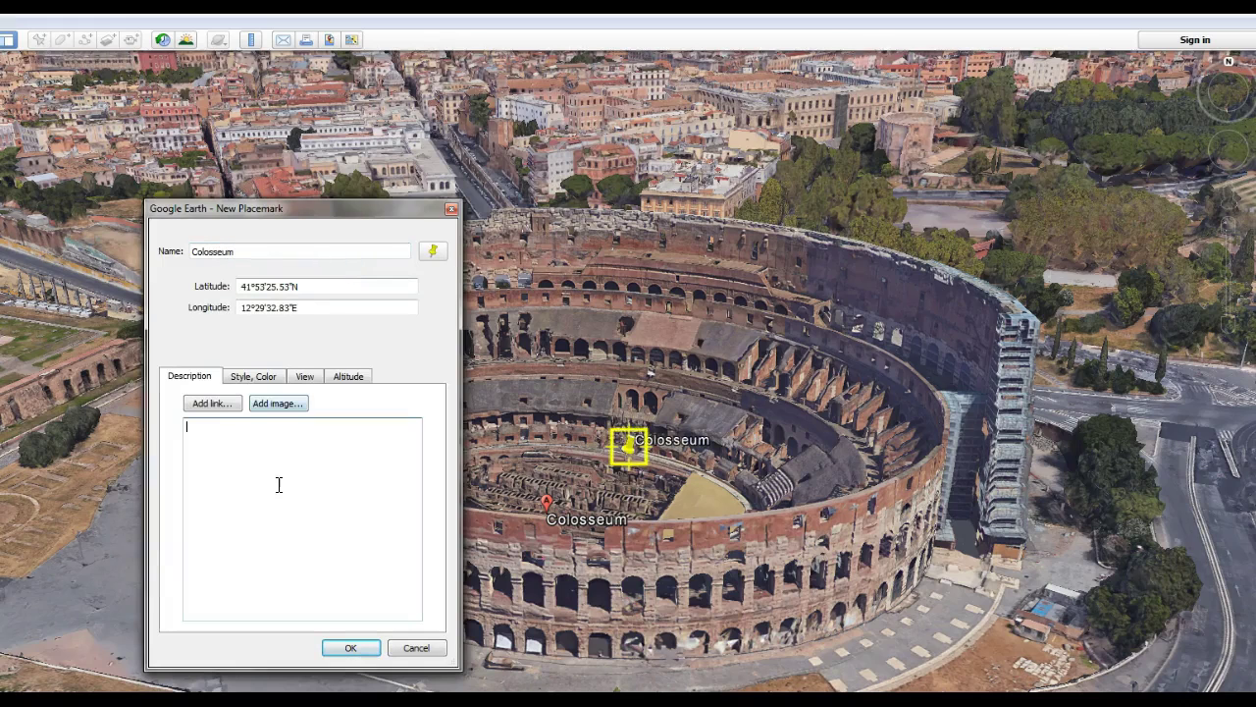
type("This is a famous landmark of Rome!")
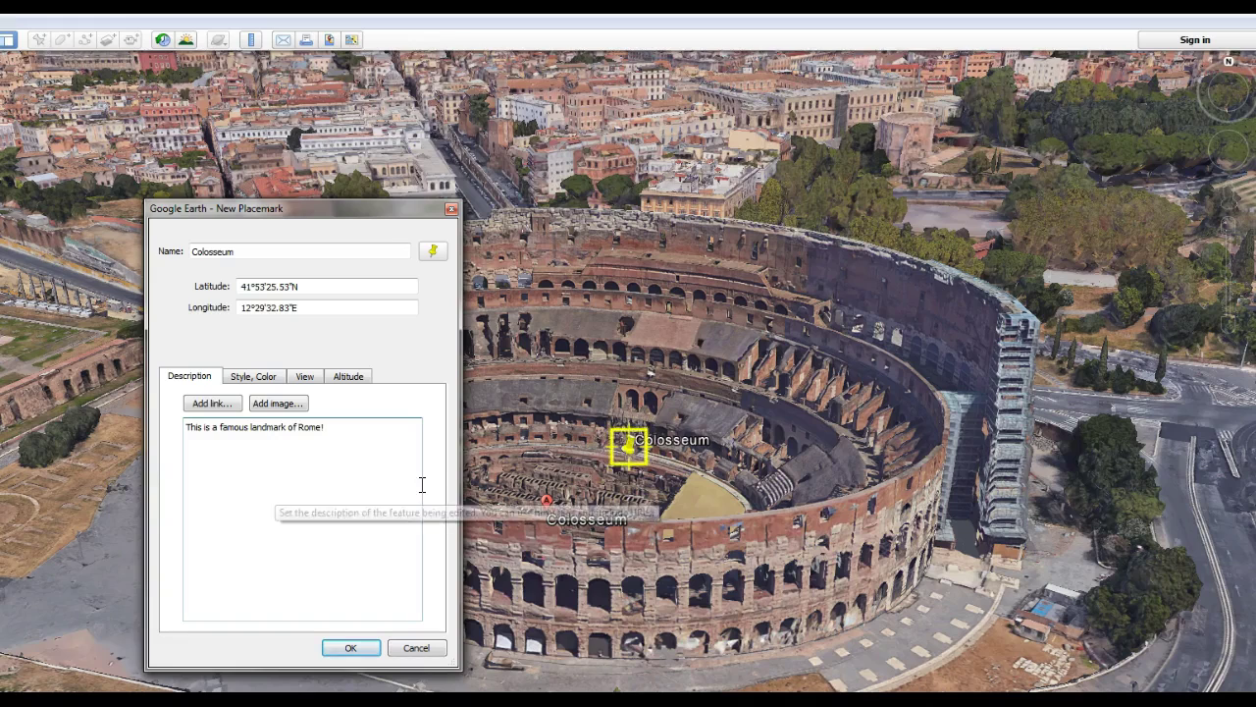
Set the opacity of both the placemark's label and icon to 0% and save the placemark.
left_click(270, 383)
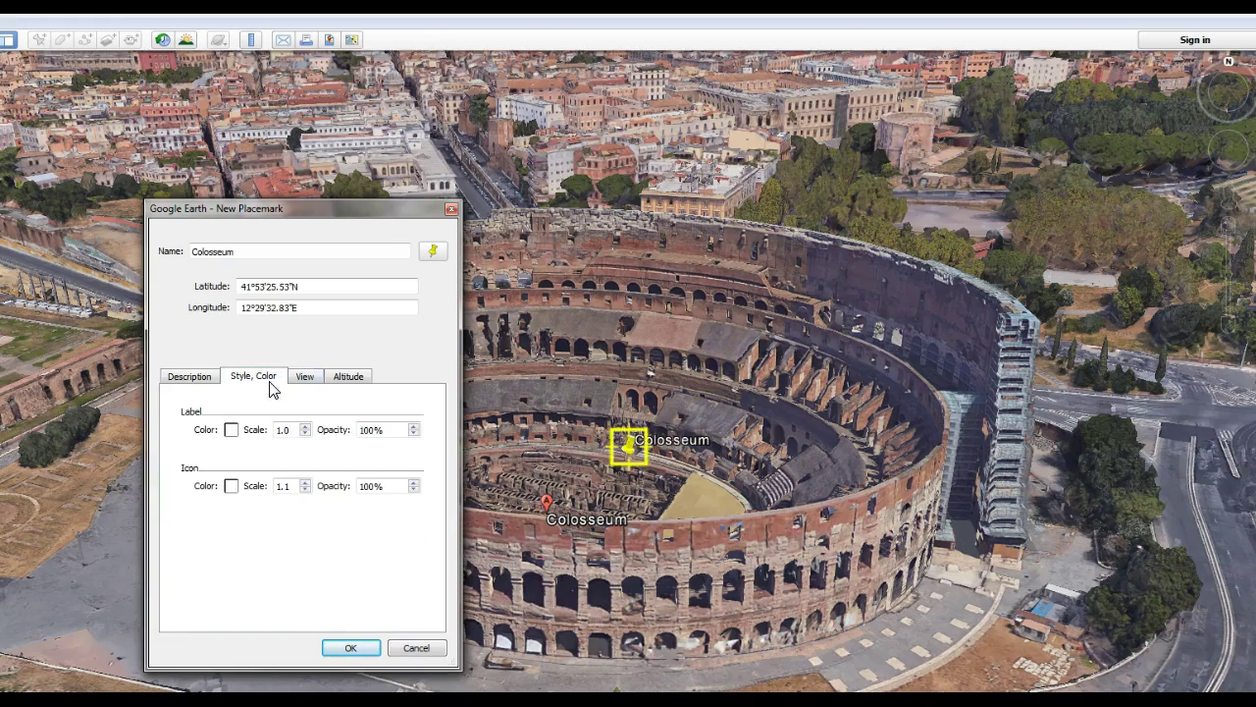
left_click_drag(373, 430, 364, 432)
double_click(364, 432)
type("0")
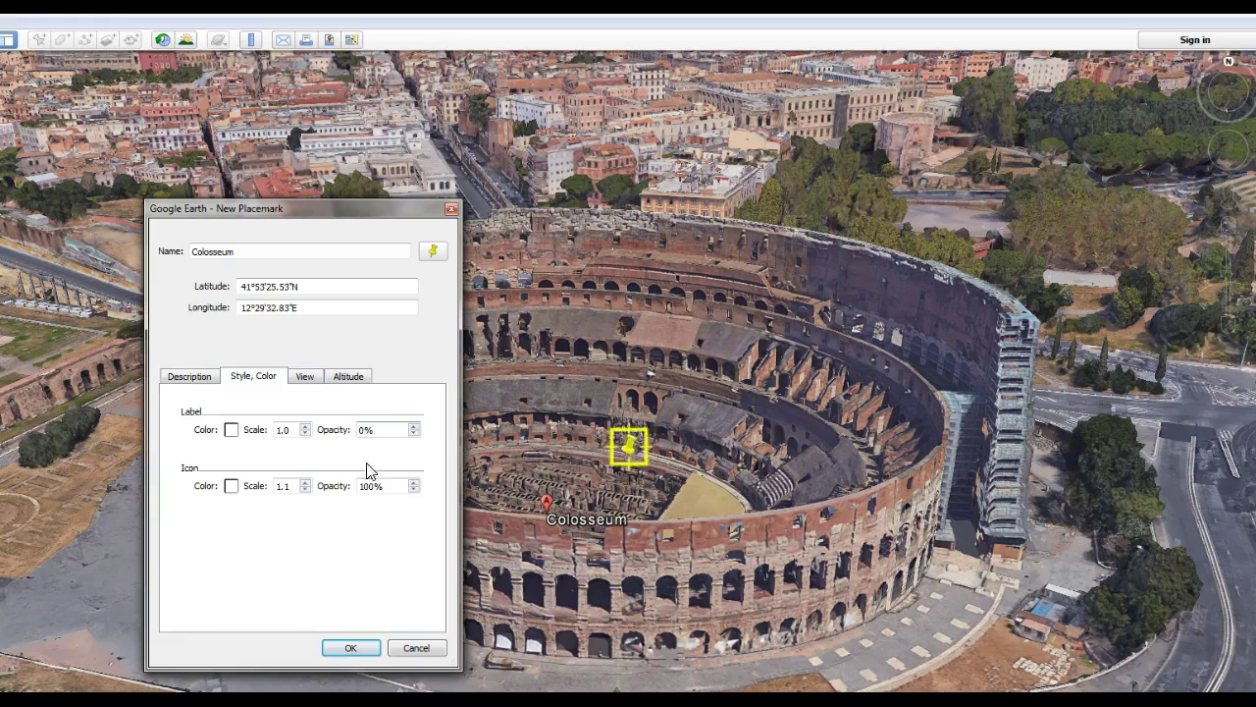
double_click(362, 486)
type("0")
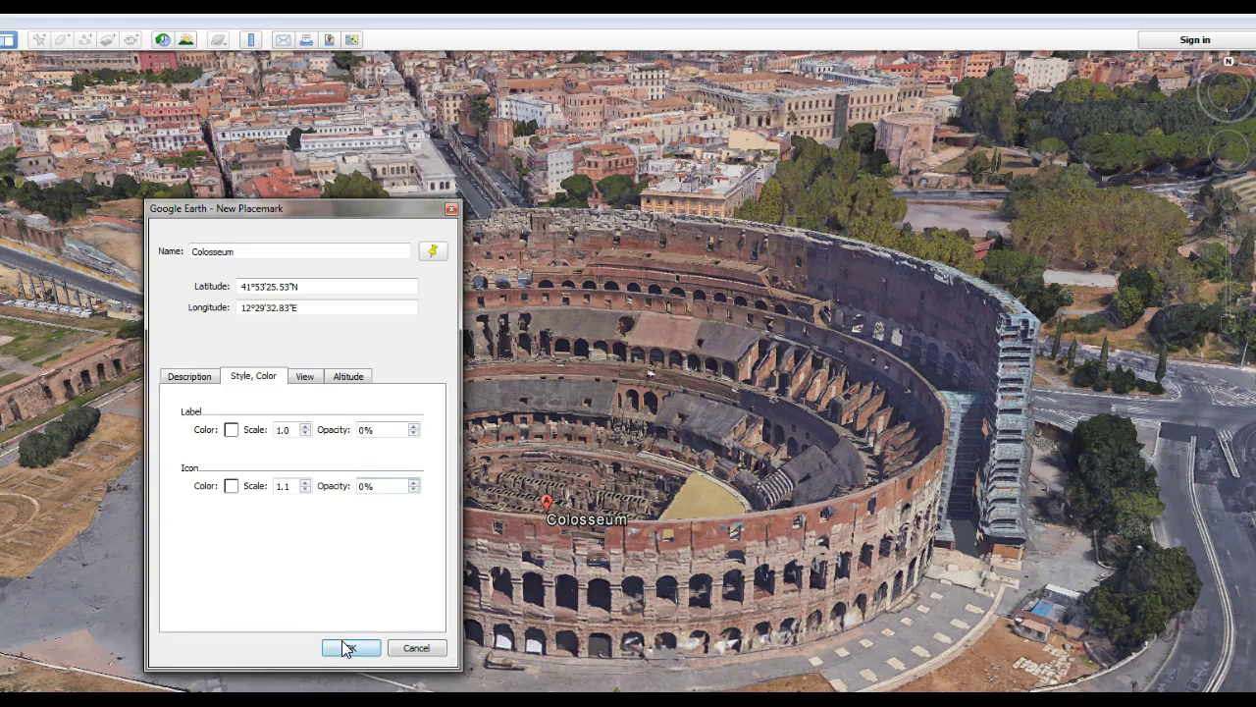
left_click(345, 647)
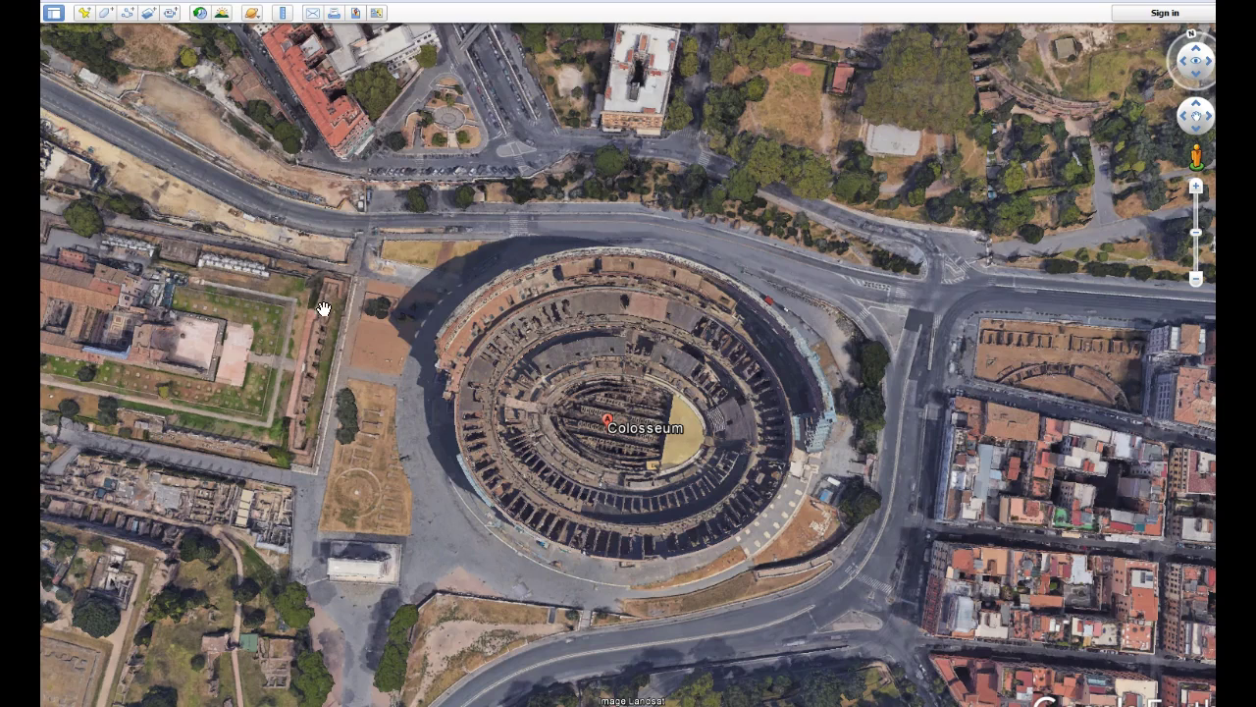
Start a new path and draw it freehand as a closed loop around the outside of the Colosseum.
left_click(127, 12)
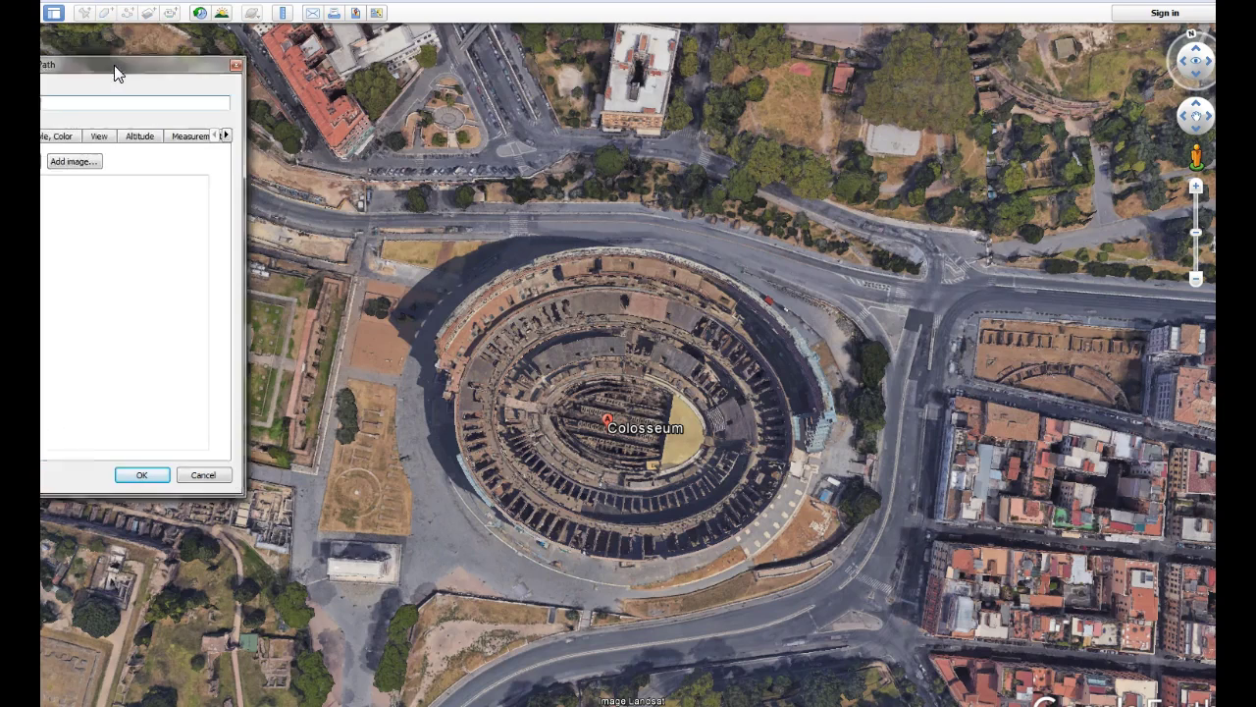
left_click_drag(116, 73, 208, 73)
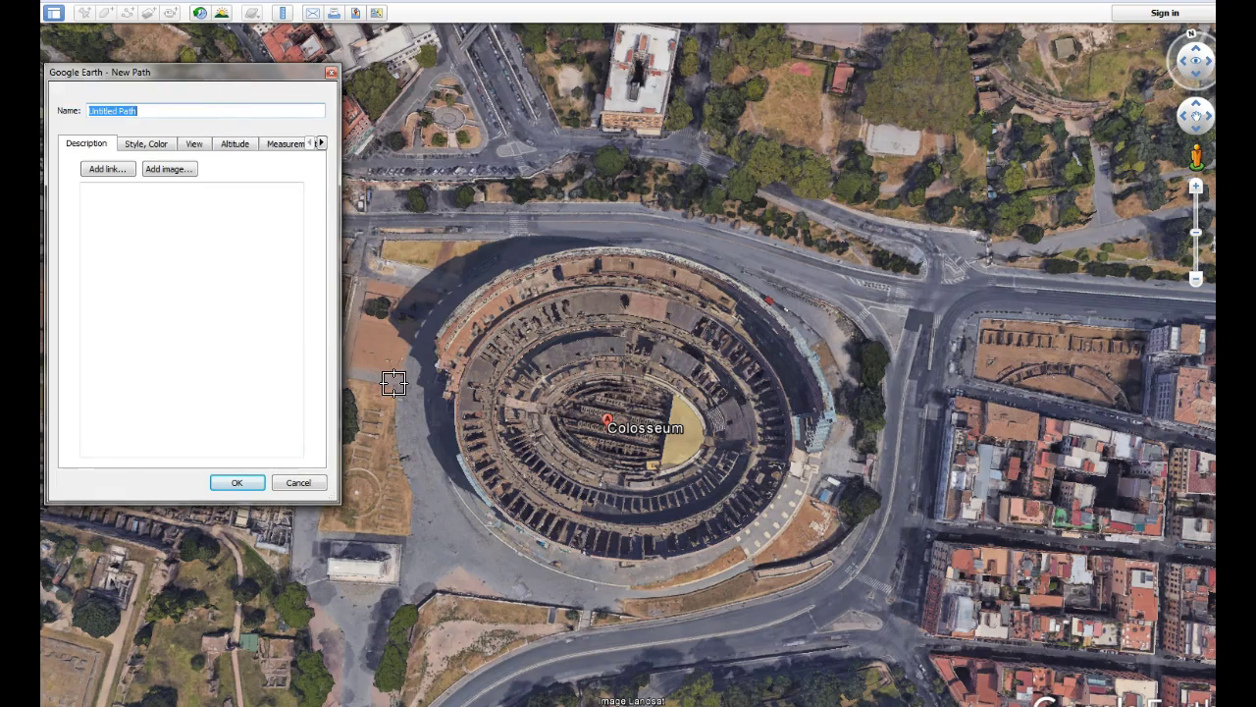
mouse_move(411, 417)
left_mouse_down()
mouse_move(438, 522)
mouse_move(493, 564)
left_mouse_up()
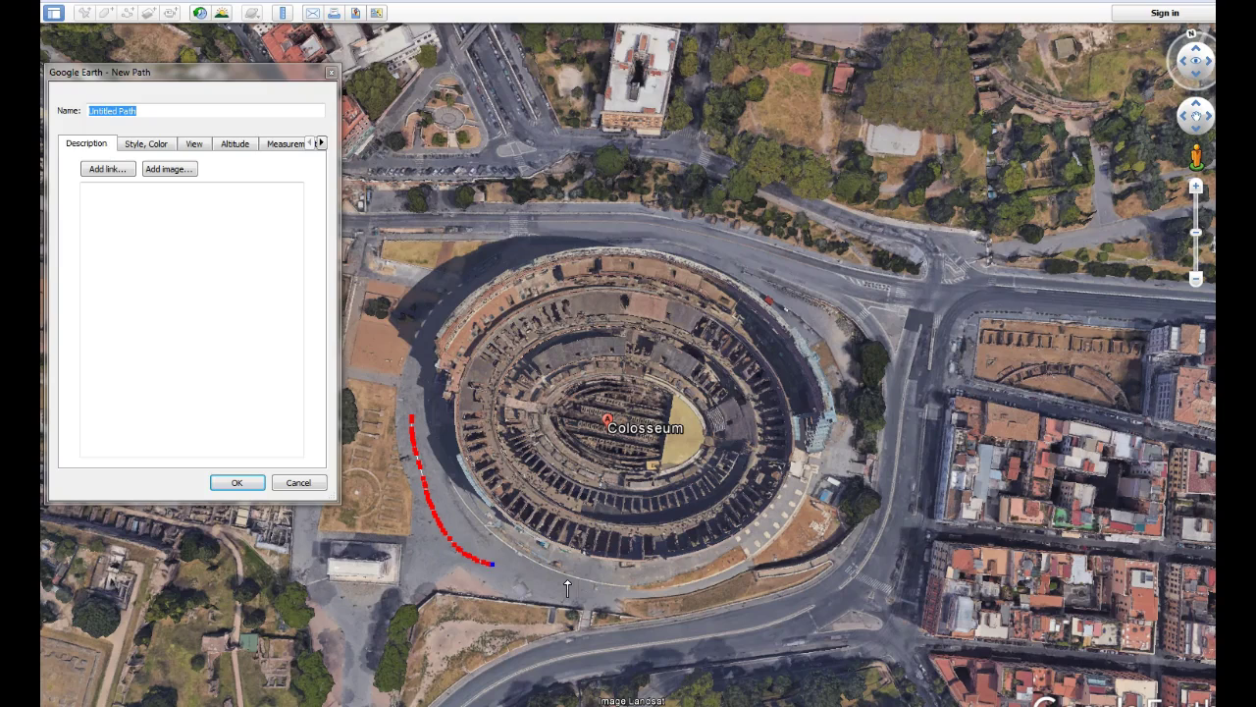
mouse_move(567, 587)
left_mouse_down()
mouse_move(706, 577)
mouse_move(811, 522)
mouse_move(856, 446)
mouse_move(864, 383)
mouse_move(803, 278)
mouse_move(704, 245)
mouse_move(523, 239)
mouse_move(444, 273)
mouse_move(418, 339)
mouse_move(412, 440)
left_mouse_up()
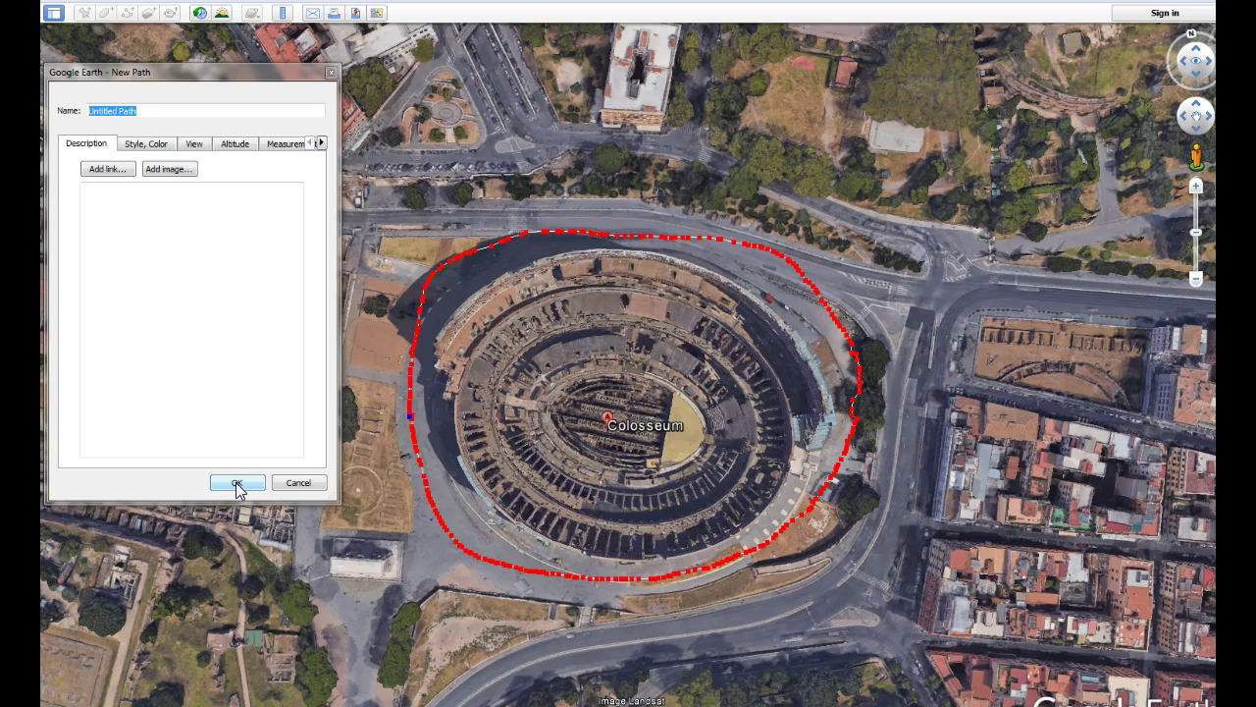
Name the path "Walk around the colosseum!", save it, and switch the full-screen display mode.
left_click(154, 113)
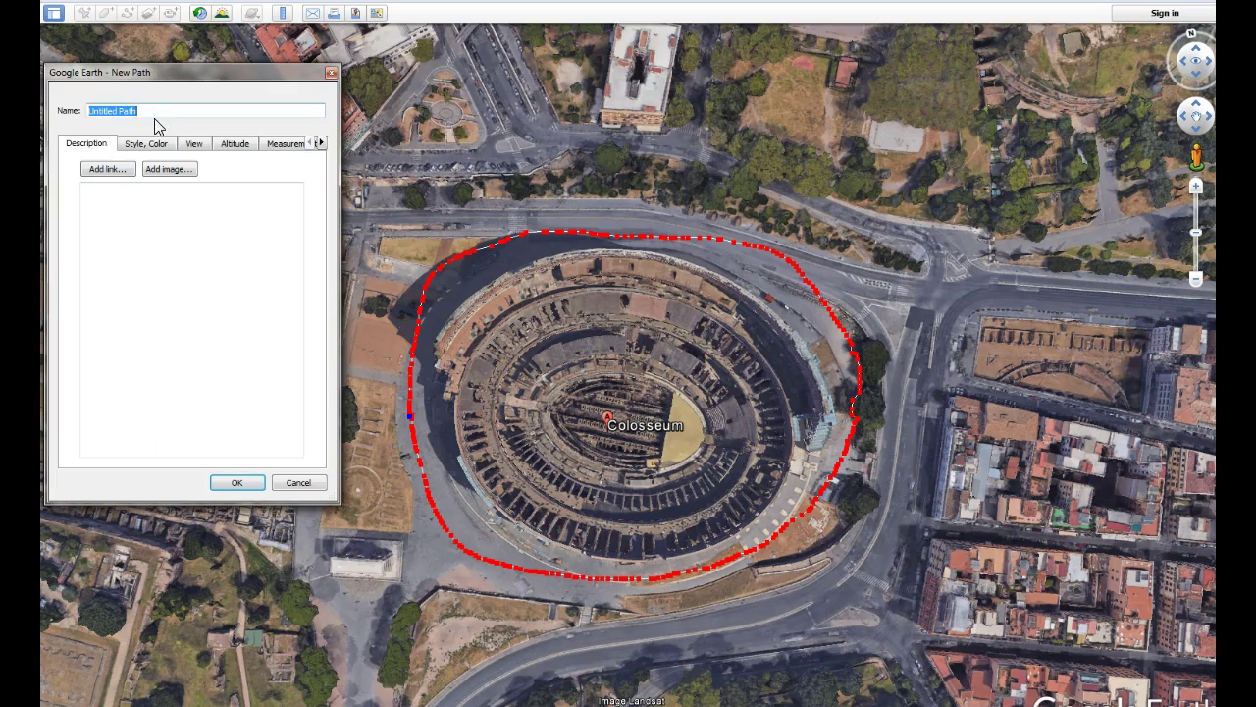
double_click(155, 111)
type("W")
key("Delete")
key("Delete")
key("Delete")
key("Delete")
type("alk around the colosseum!")
left_click(237, 483)
key("F11")
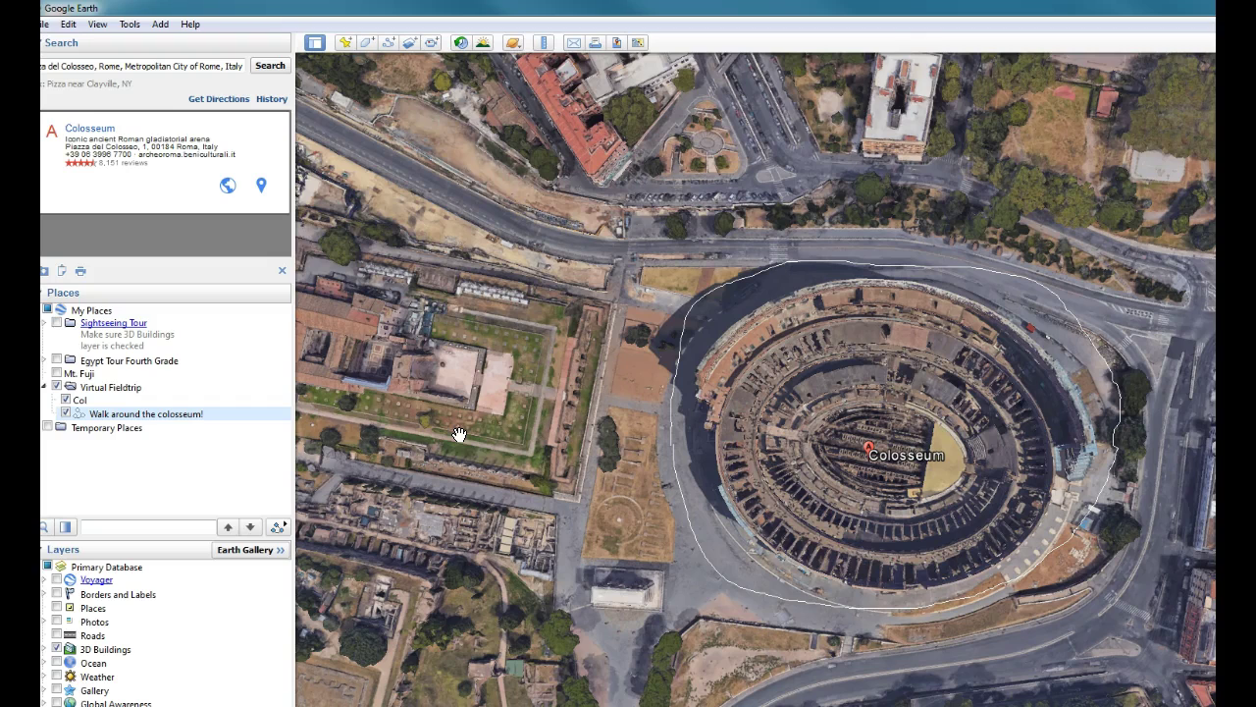
Set the touring options so that tours created from a folder fly along lines, and accept the settings.
left_click(129, 24)
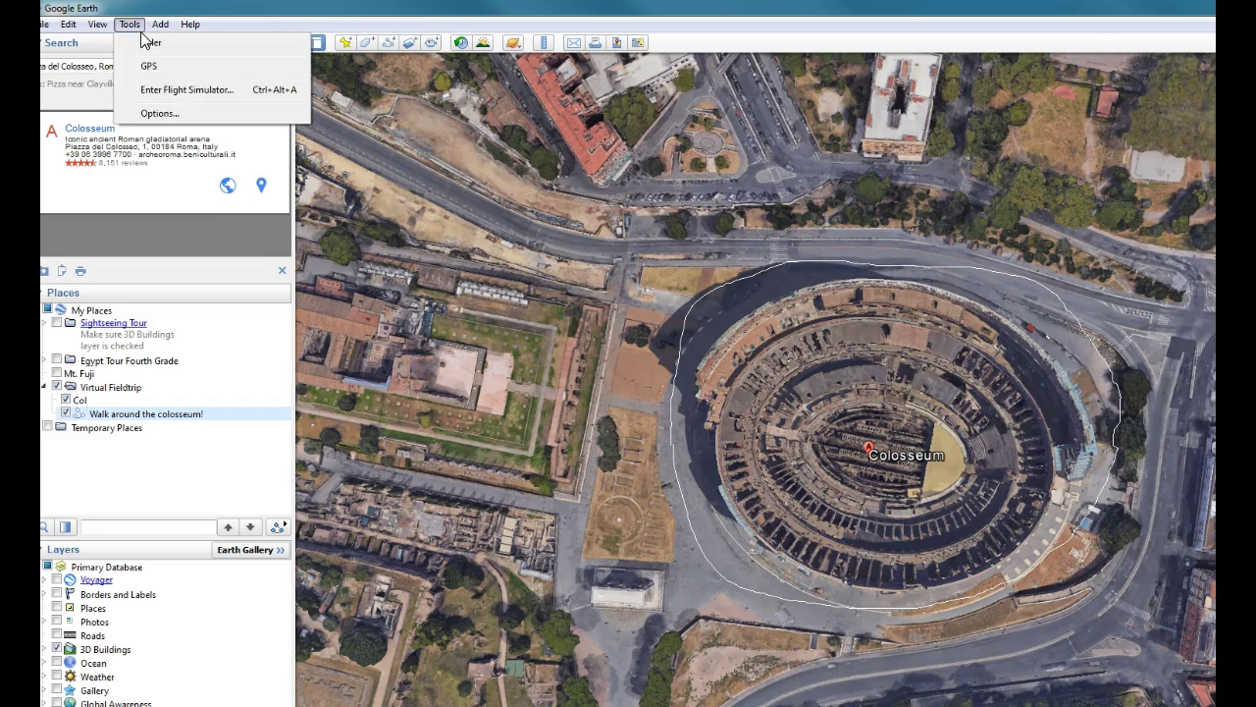
left_click(159, 113)
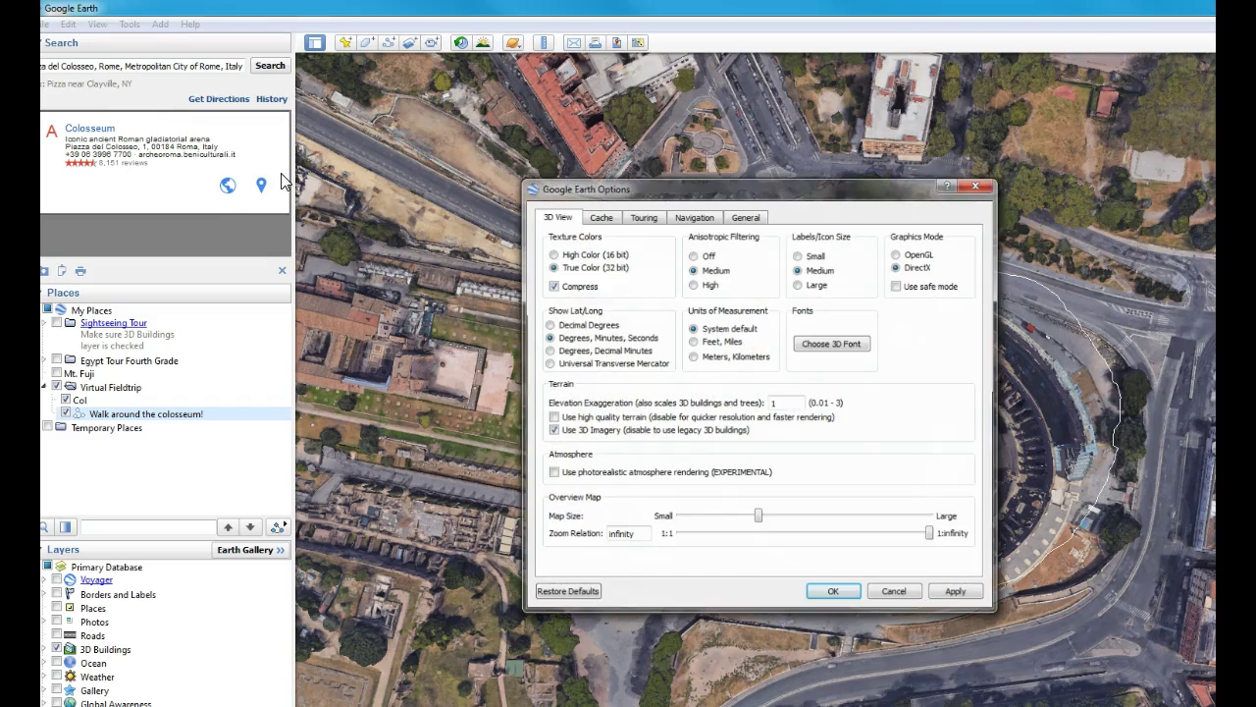
left_click(643, 217)
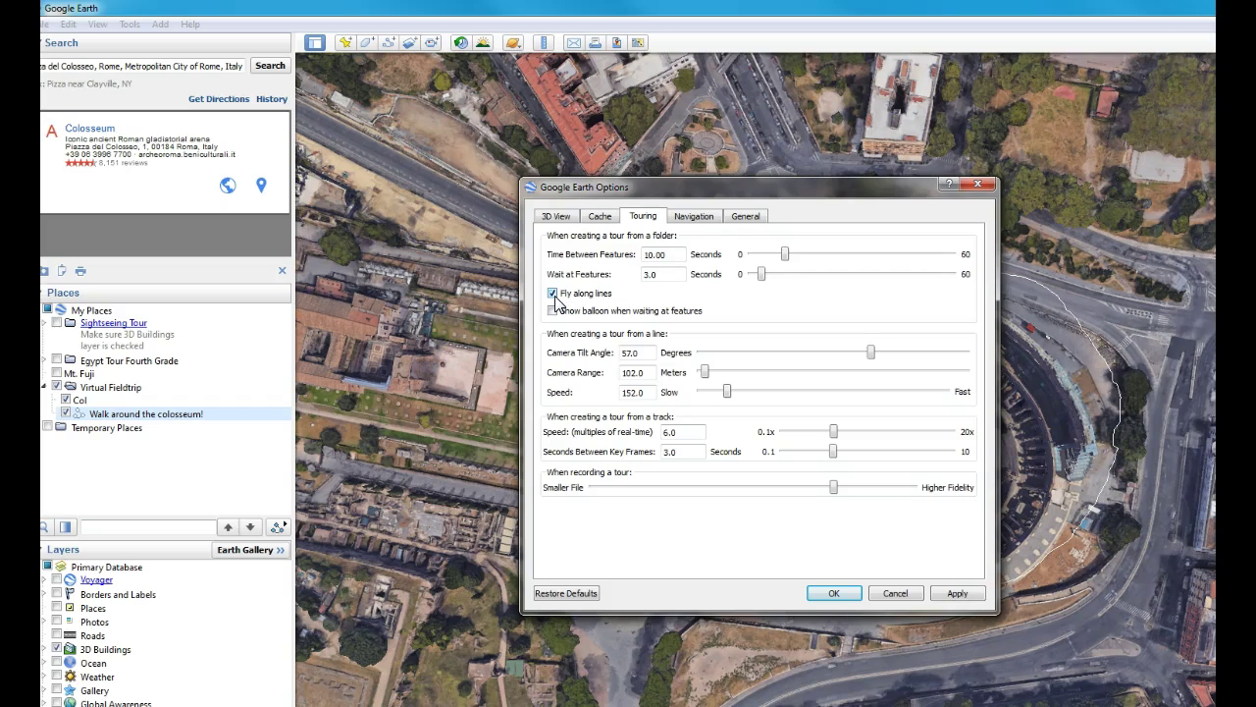
left_click(821, 596)
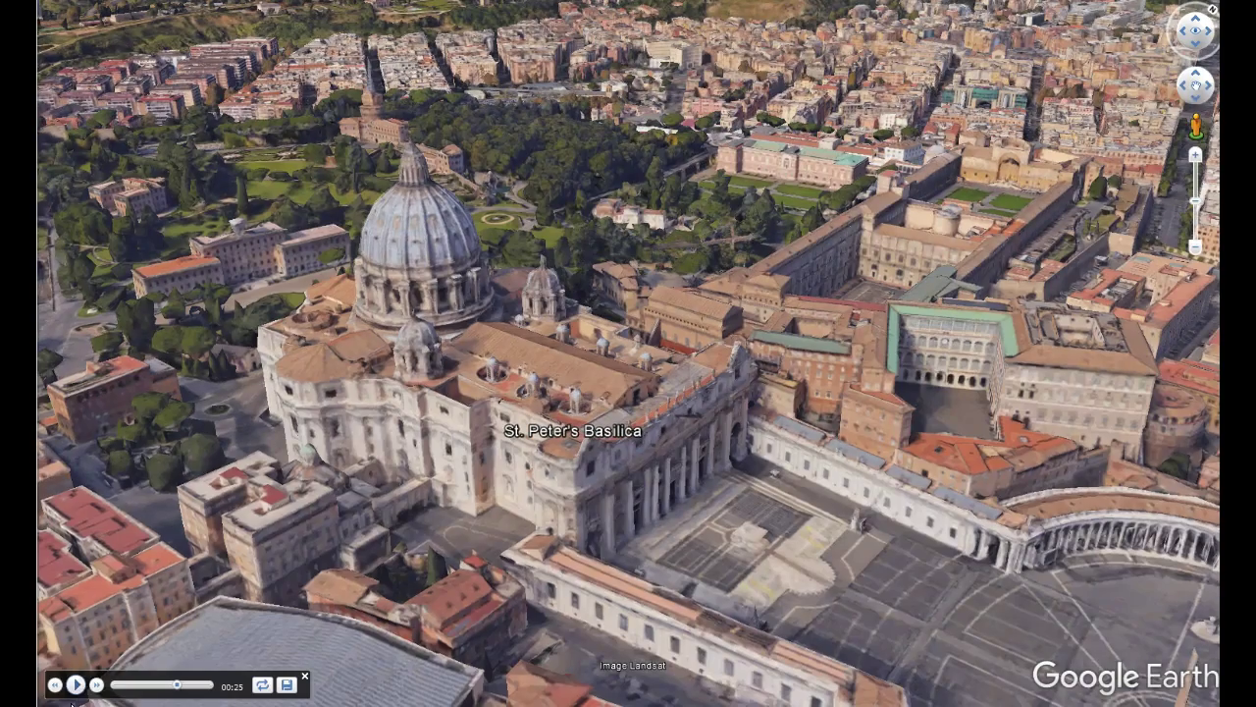
Look around St. Peter's Basilica while the tour is paused, finishing with a low frontal view across the square.
left_click_drag(669, 447, 407, 335)
mouse_move(510, 366)
middle_mouse_down()
mouse_move(492, 395)
mouse_move(285, 518)
mouse_move(297, 541)
middle_mouse_up()
scroll(420, 439, "up", 2)
scroll(429, 423, "up", 1)
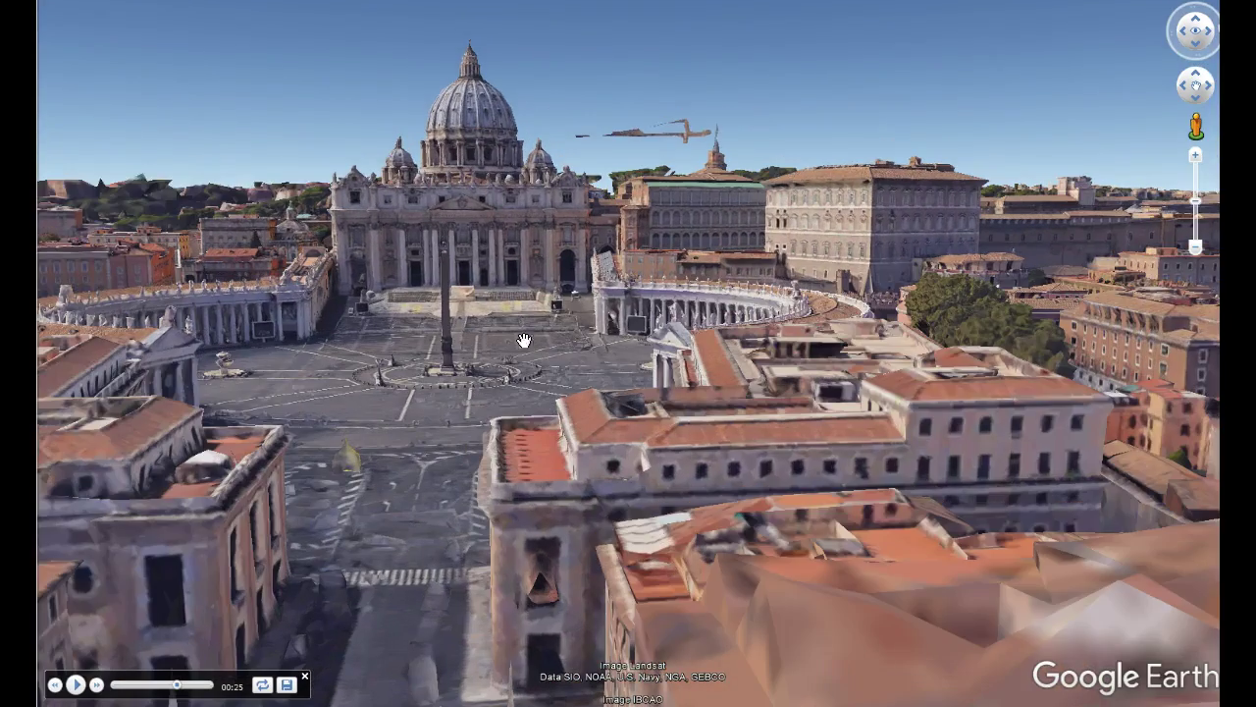
scroll(513, 228, "down", 1)
left_click_drag(534, 238, 541, 242)
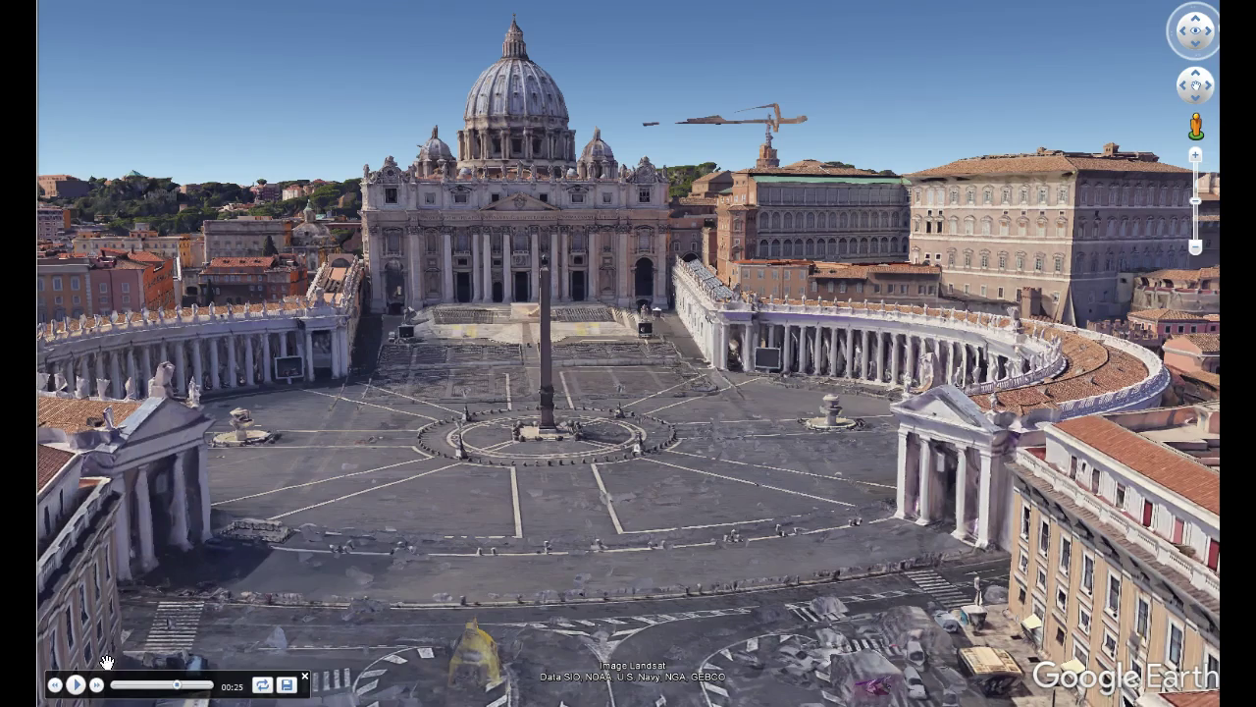
Resume the tour, pause it at 00:35, save it as "My Virtual Fieldtrip Tour!" and select it among the saved places.
left_click(77, 684)
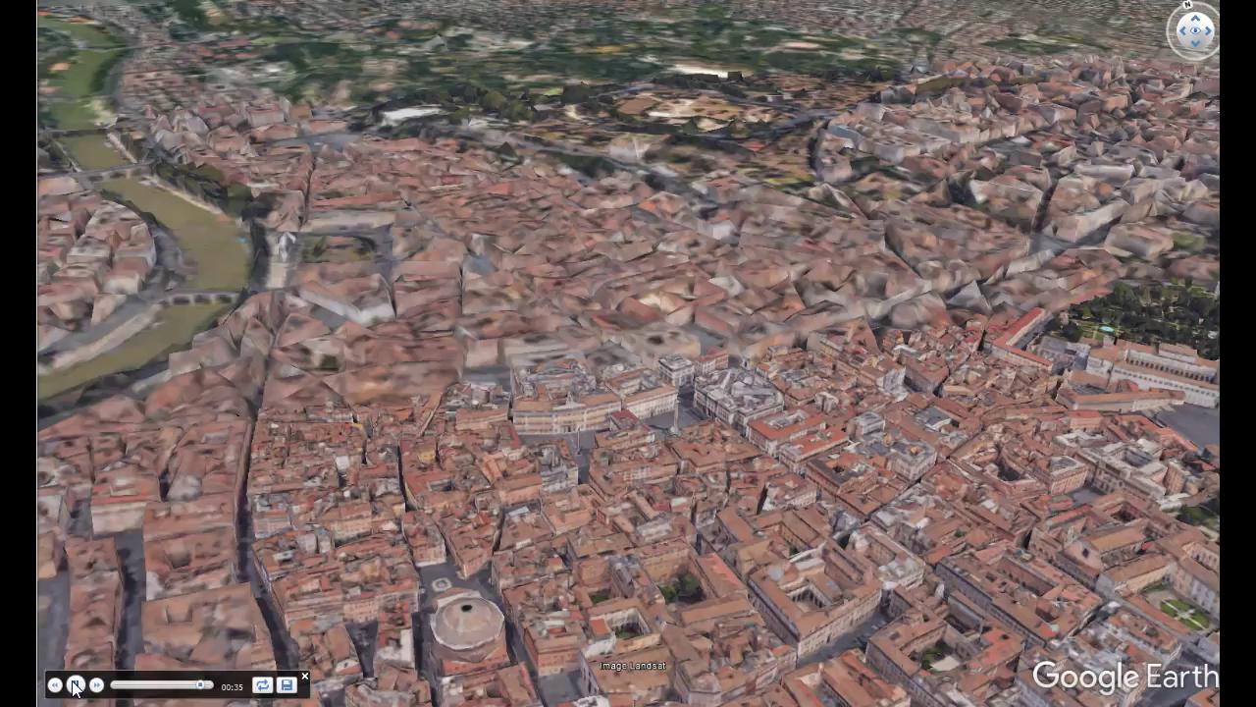
left_click(74, 687)
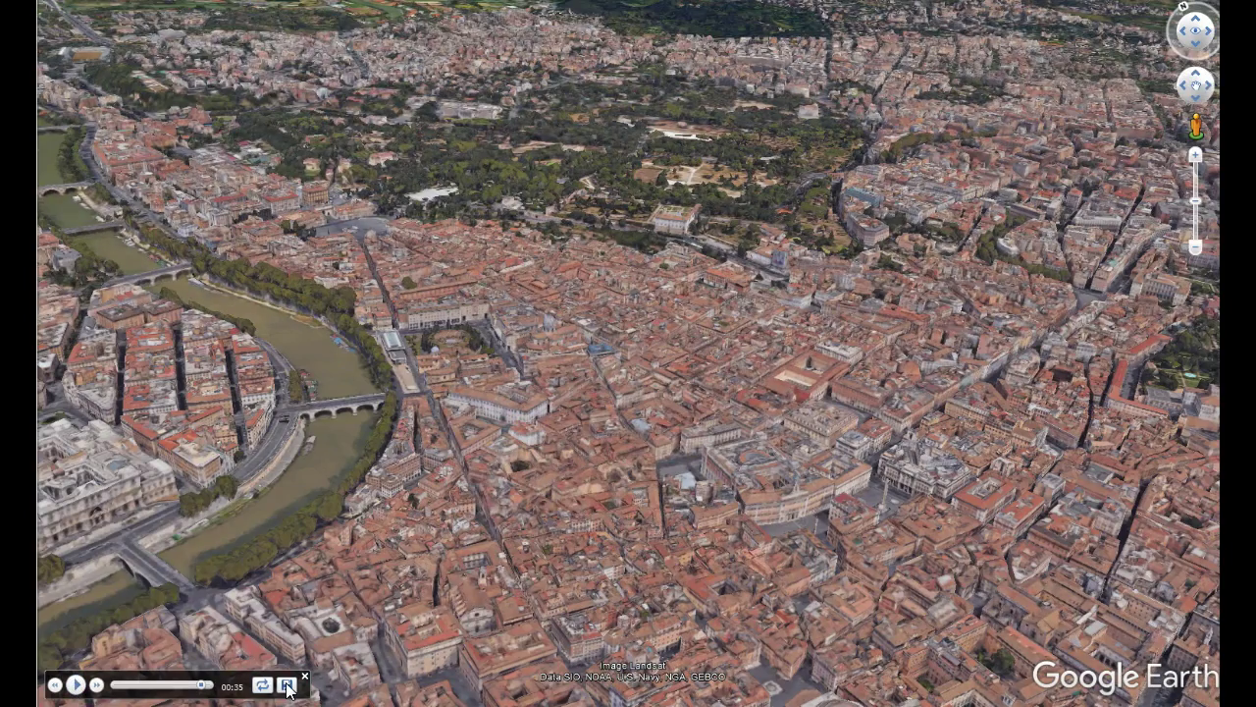
left_click(287, 686)
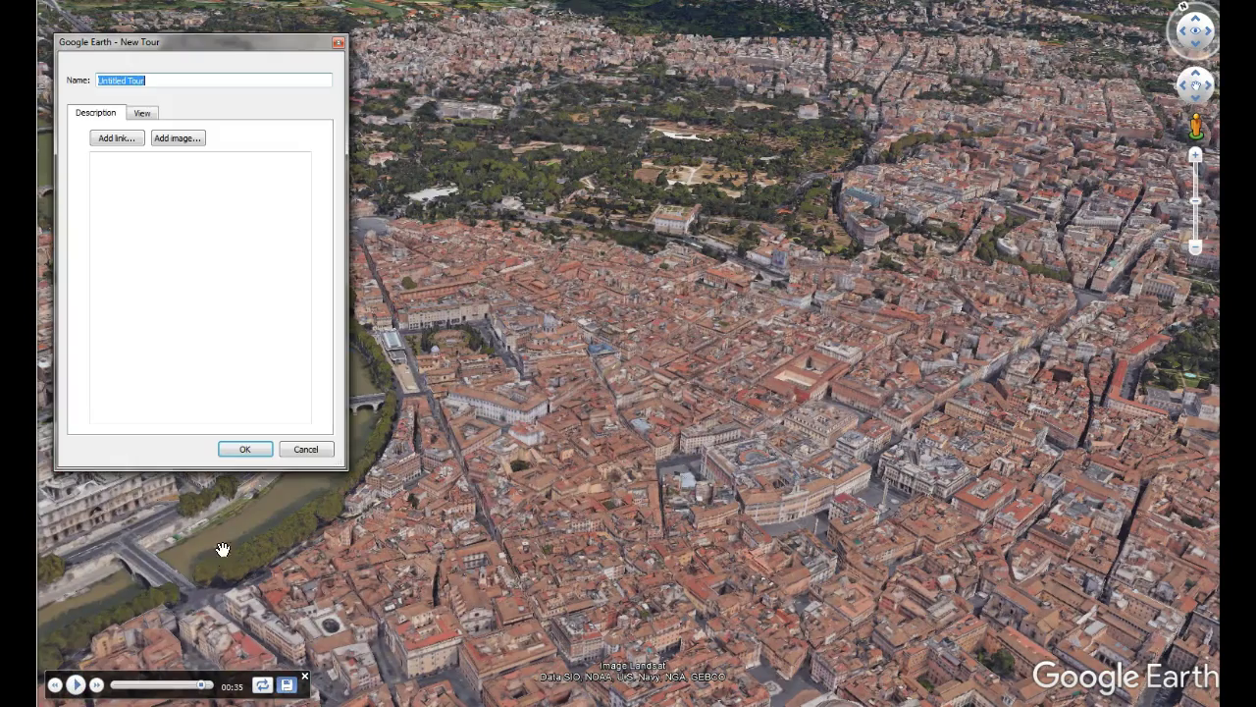
type("My Virtual Fieldtr")
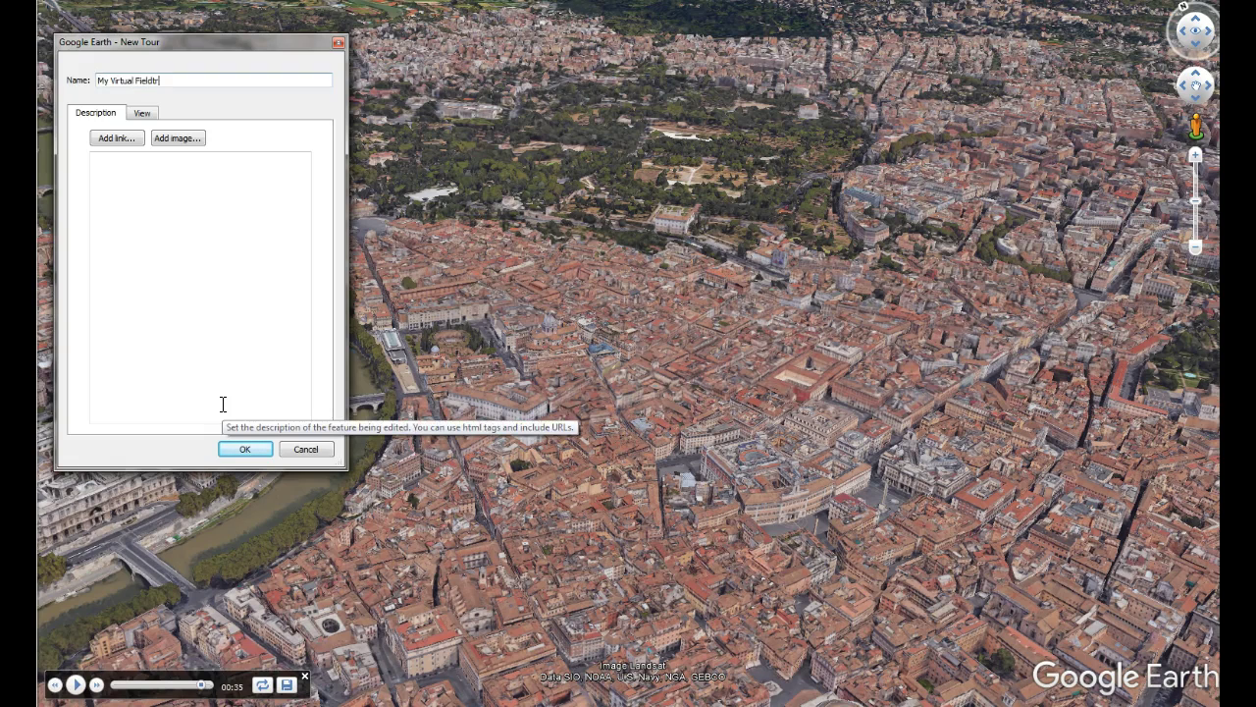
type("ip Tour")
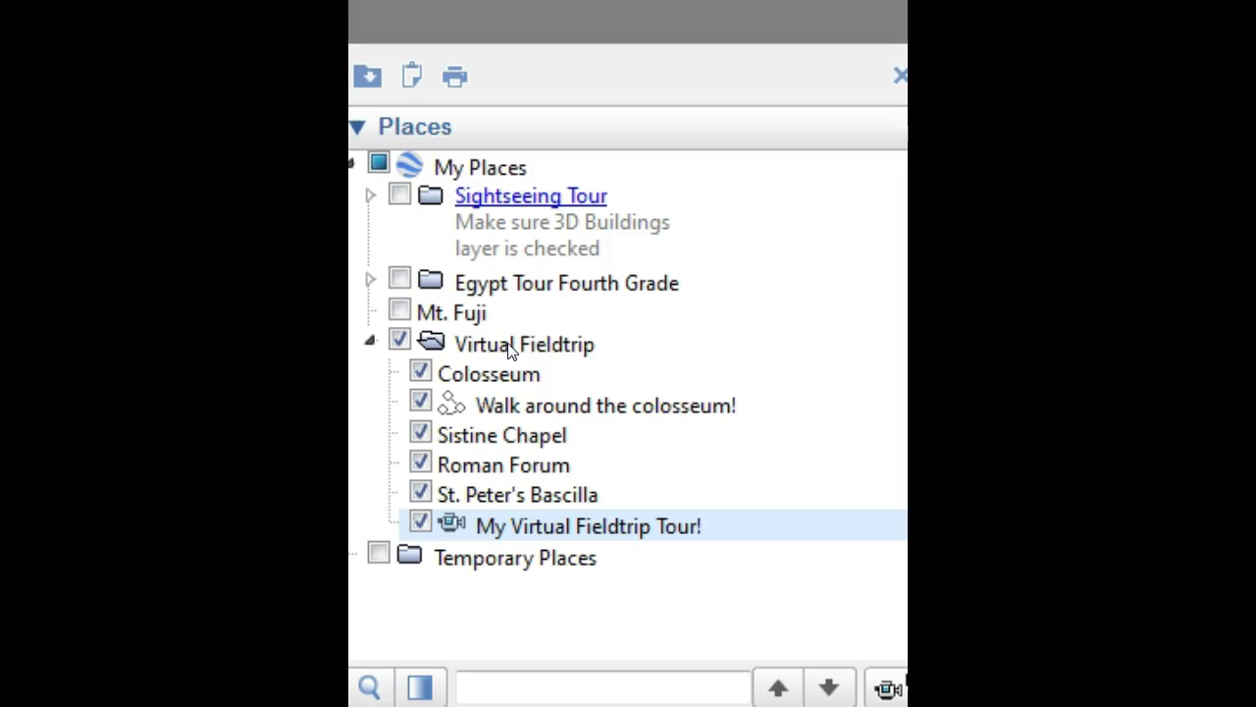
left_click(245, 448)
left_click(572, 525)
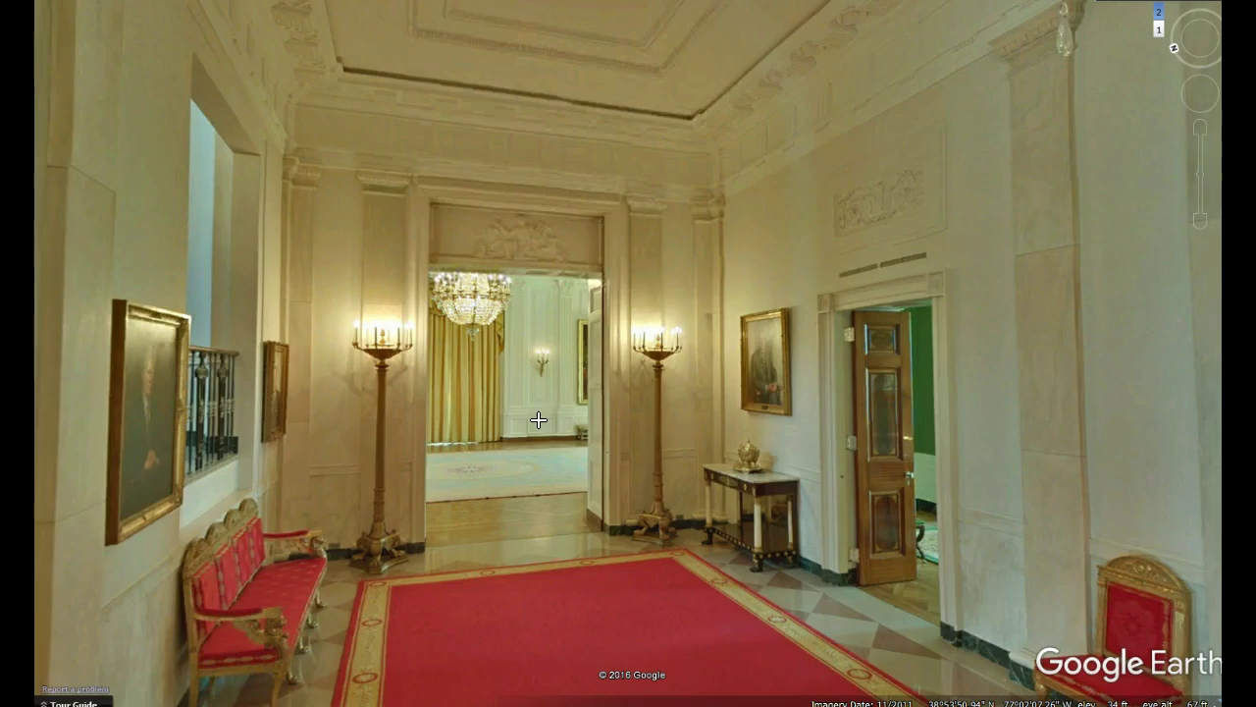
Move through the red-carpeted hall towards the chandelier room in the Street View interior.
left_click(566, 465)
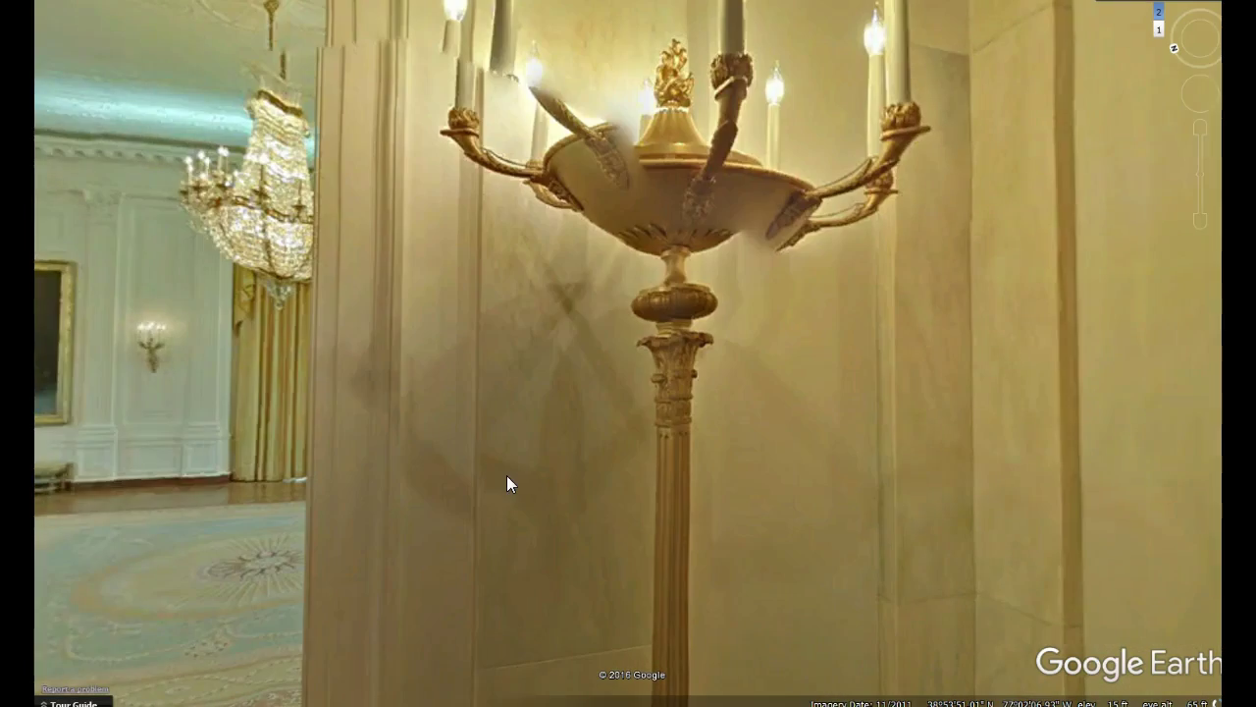